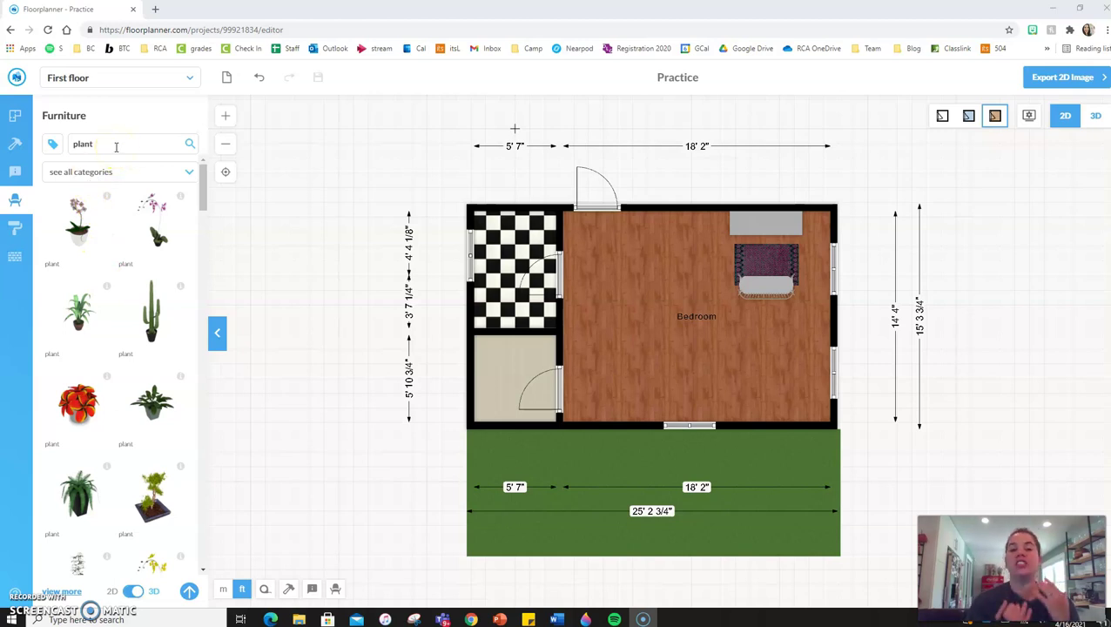
# - Search the furniture library for beds and place a bed near the bedroom's bottom wall
pyautogui.moveTo(115, 146); pyautogui.dragTo(63, 147)
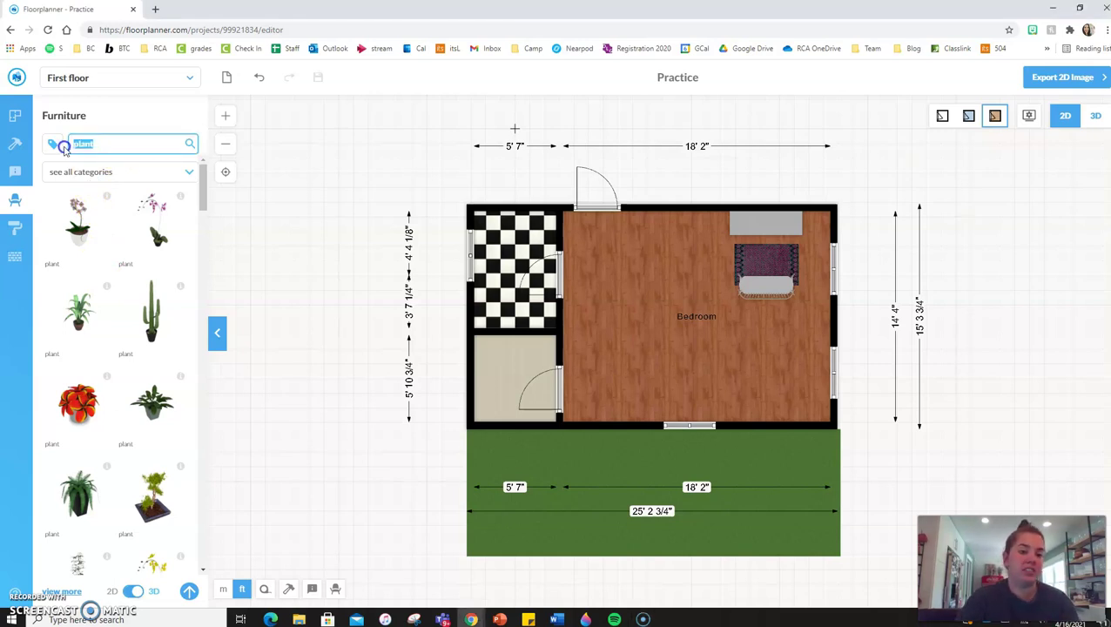
pyautogui.press('Return')
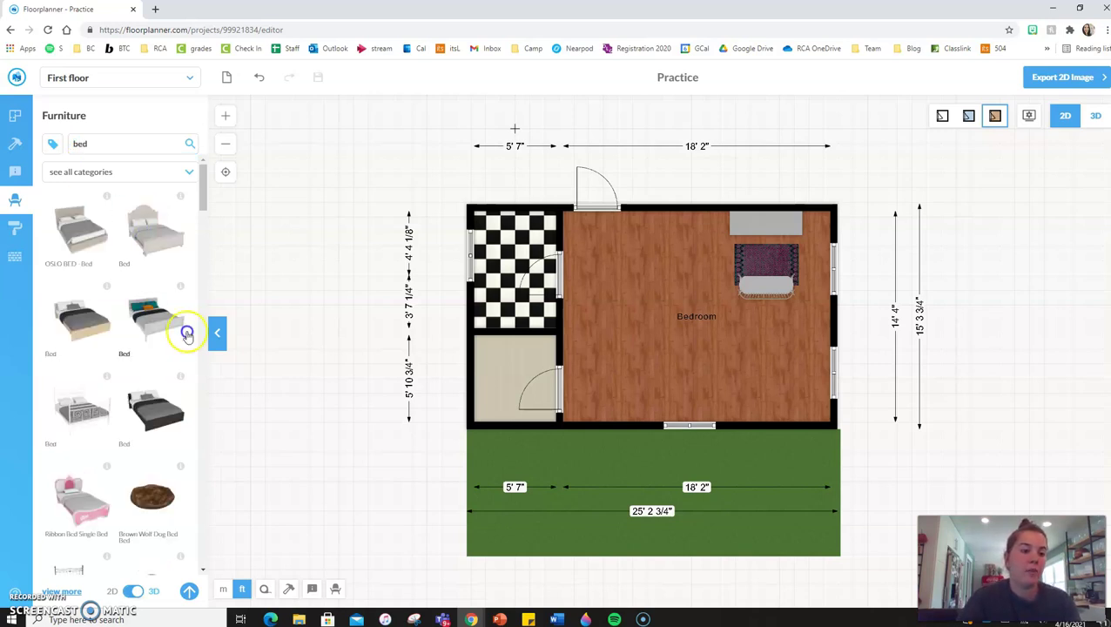
pyautogui.moveTo(173, 268); pyautogui.dragTo(658, 370)
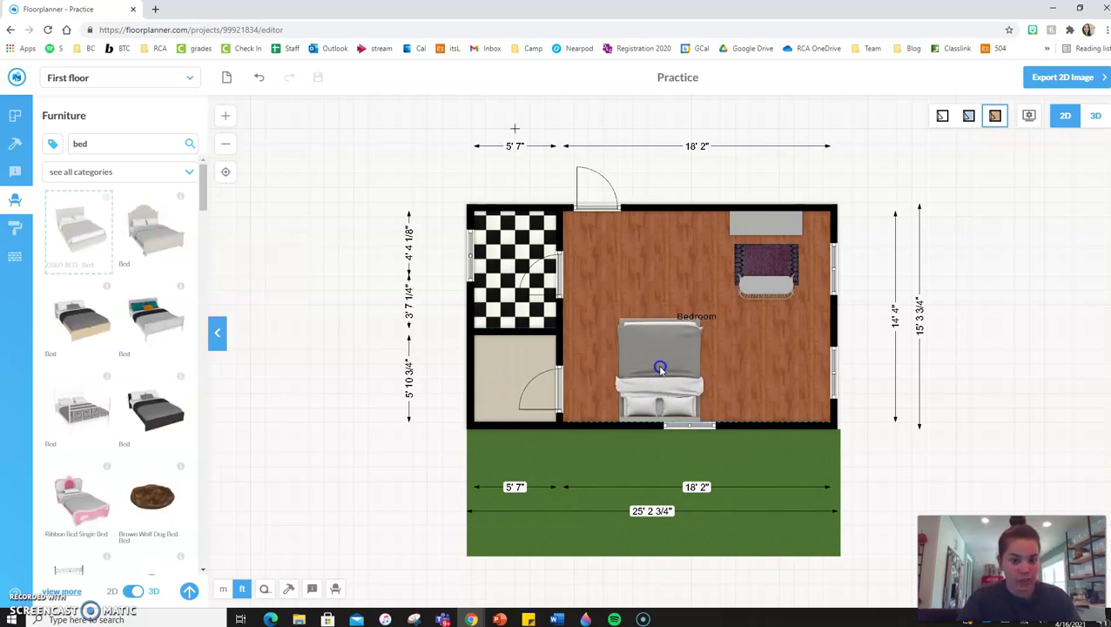
# - Search for 'nightstand' and place the first nightstand beside the bed
pyautogui.click(124, 142)
pyautogui.write('nightstan')
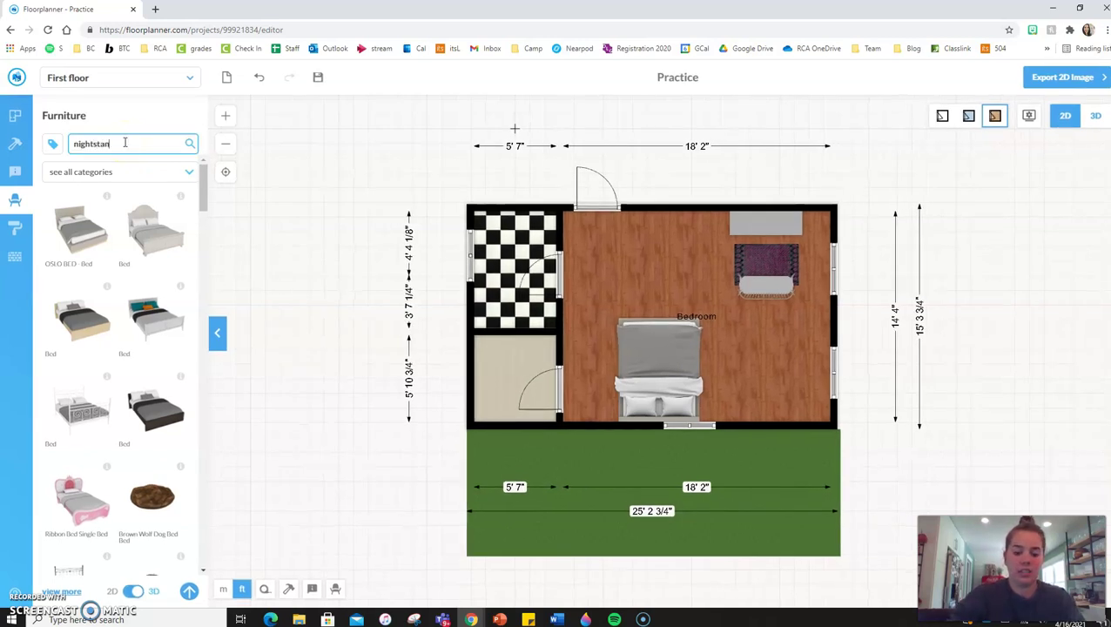
pyautogui.write('d')
pyautogui.press('Return')
pyautogui.moveTo(78, 228); pyautogui.dragTo(718, 411)
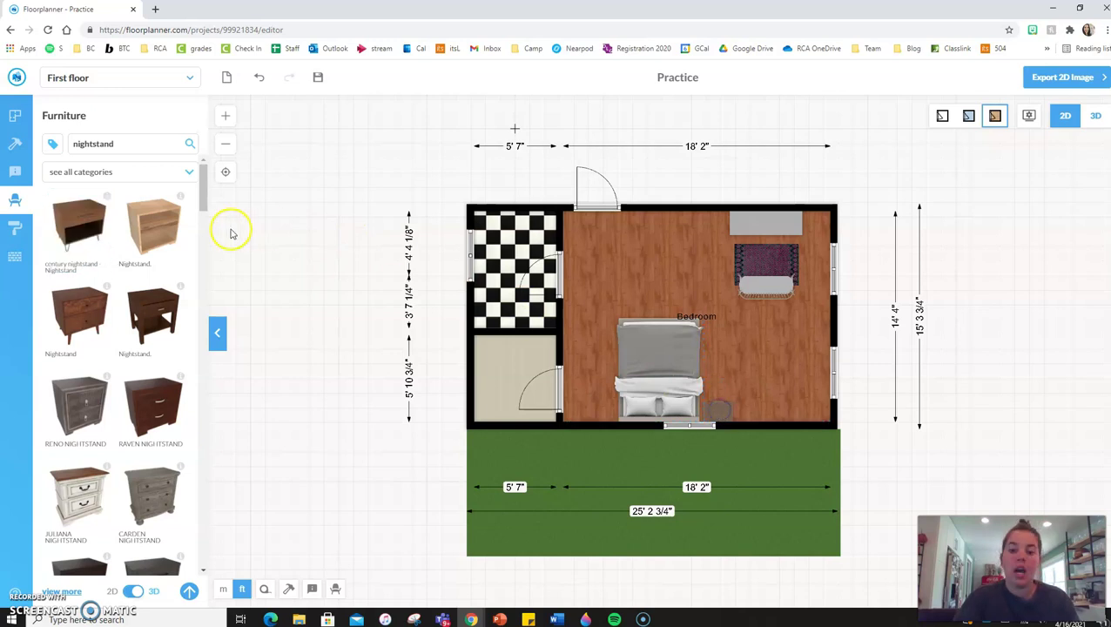
# - Search for 'plant' and set the orchid plant on the nightstand
pyautogui.doubleClick(93, 144)
pyautogui.write('plant')
pyautogui.press('Return')
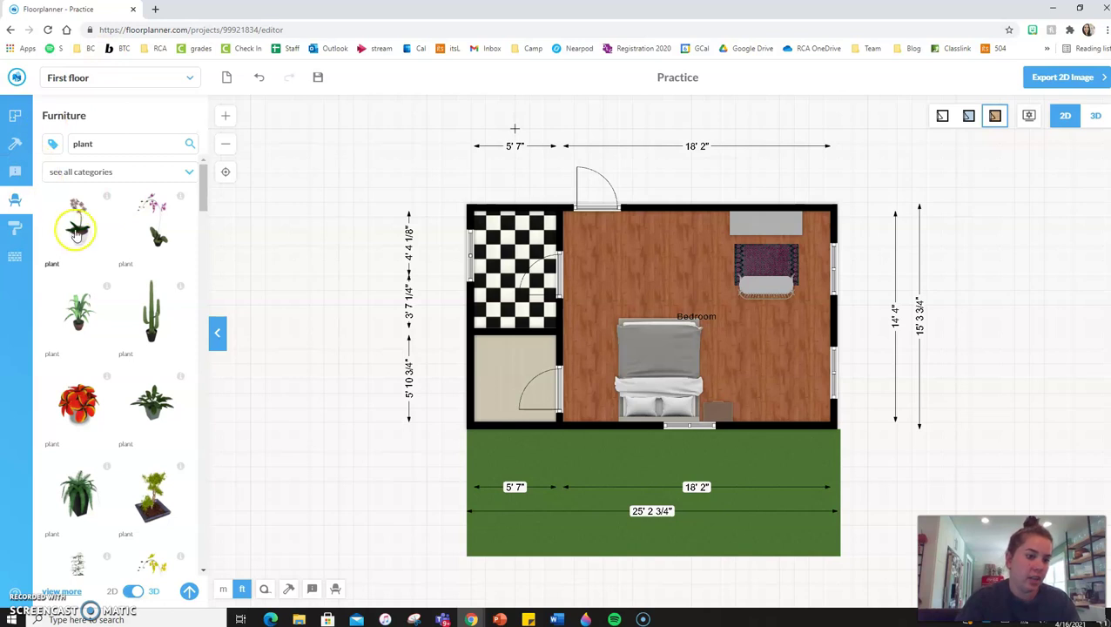
pyautogui.moveTo(78, 221); pyautogui.dragTo(454, 349)
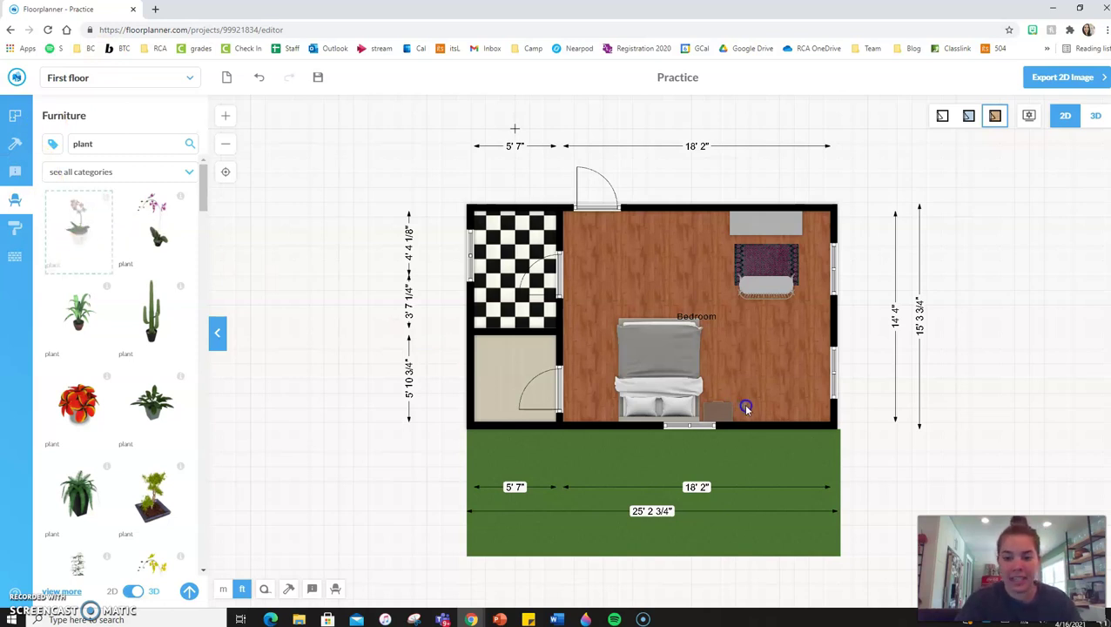
pyautogui.moveTo(742, 415); pyautogui.dragTo(741, 417)
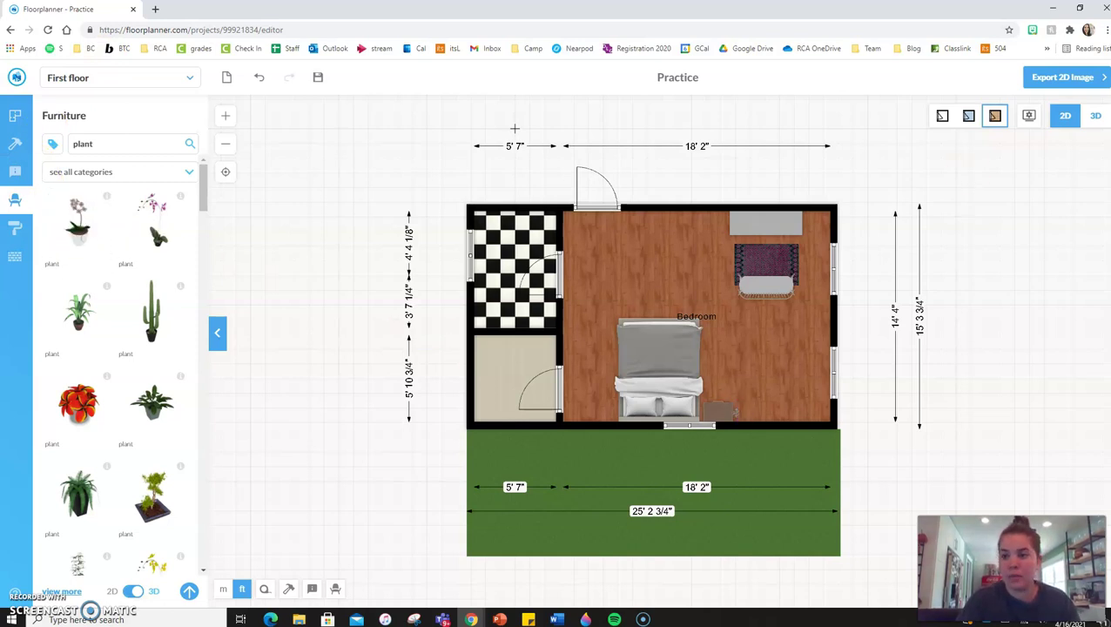
pyautogui.click(1098, 120)
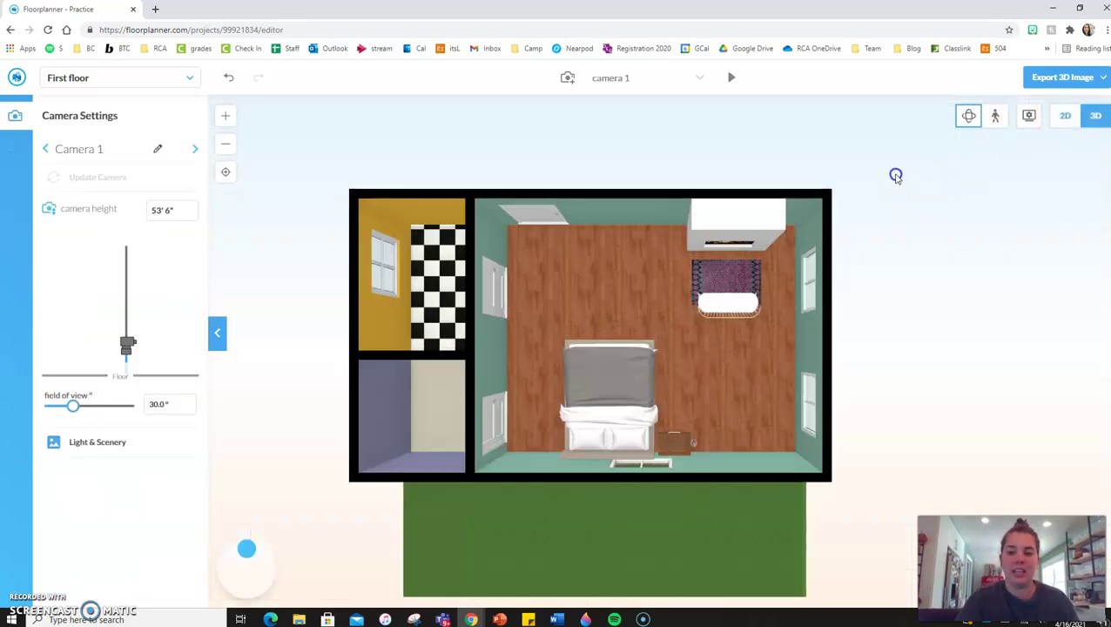
pyautogui.moveTo(896, 176); pyautogui.dragTo(707, 389)
pyautogui.click(224, 117)
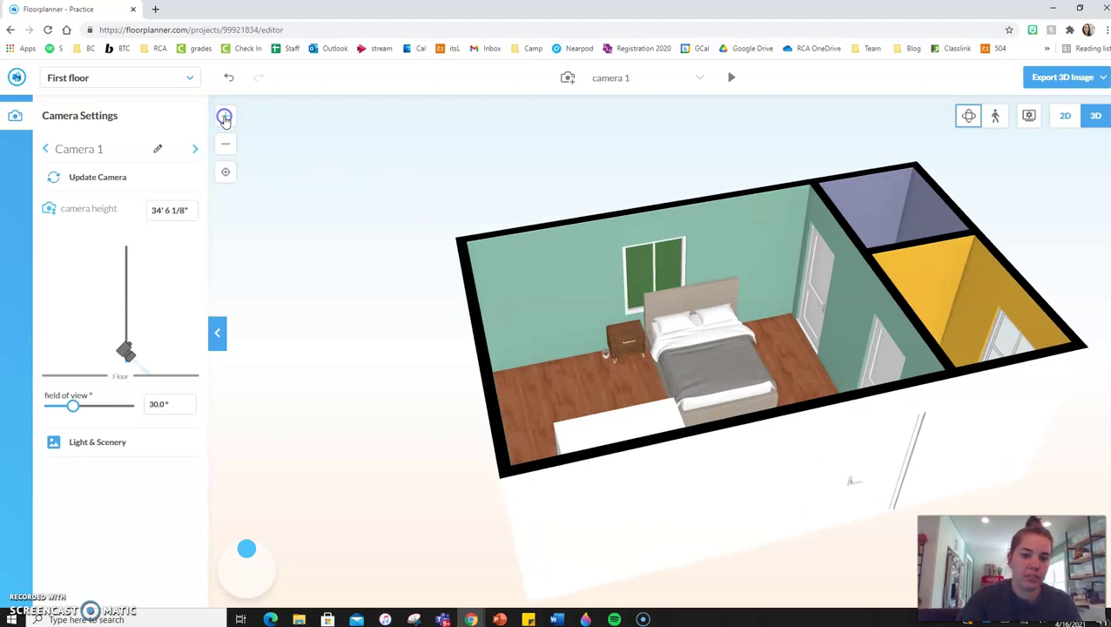
pyautogui.click(225, 117)
pyautogui.click(225, 116)
pyautogui.click(224, 116)
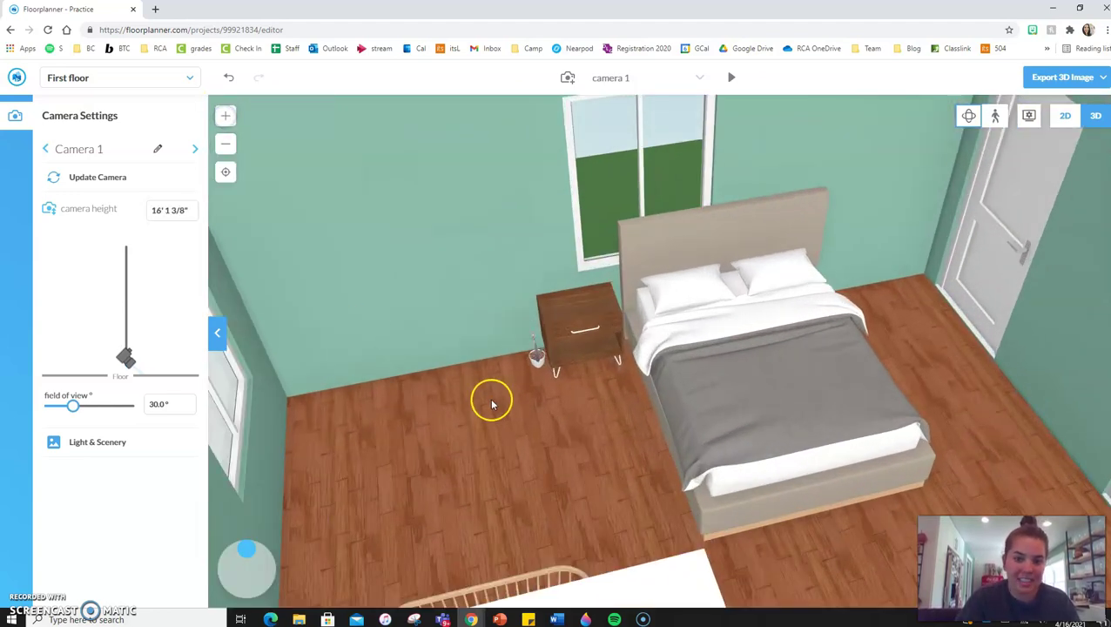
pyautogui.click(1061, 116)
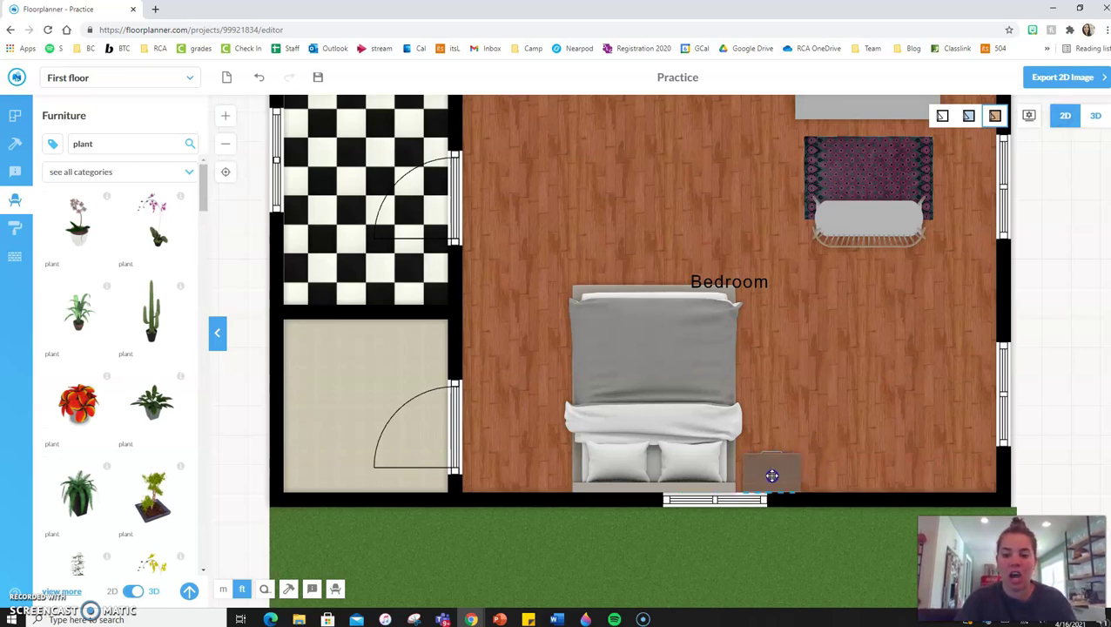
# - Select the nightstand beside the bed in the 2D plan, then deselect it
pyautogui.click(819, 515)
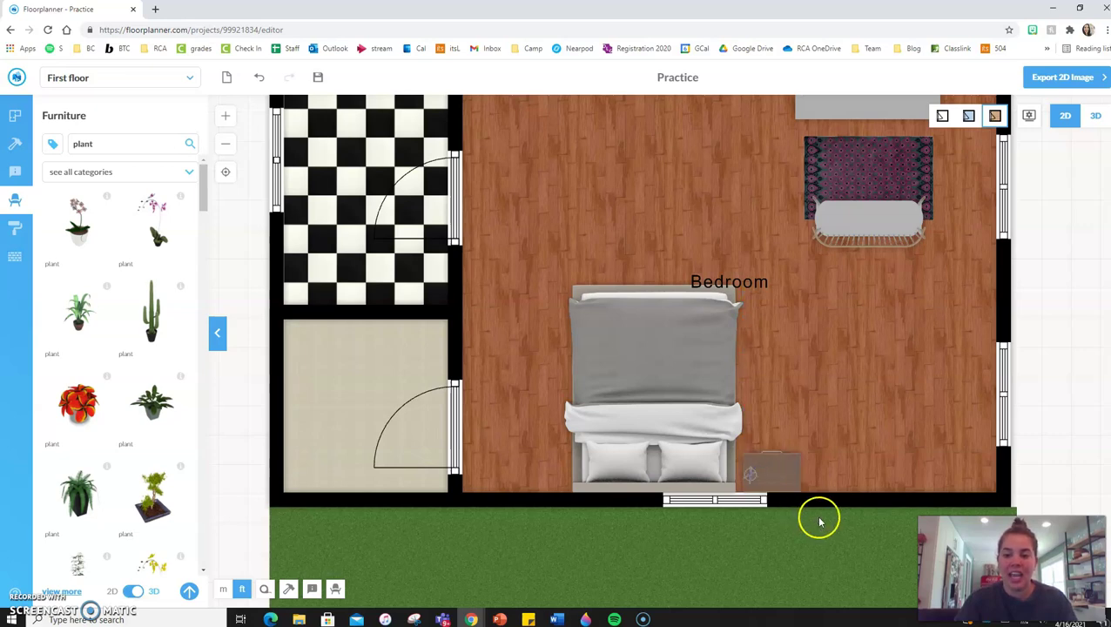
pyautogui.click(753, 483)
pyautogui.click(782, 546)
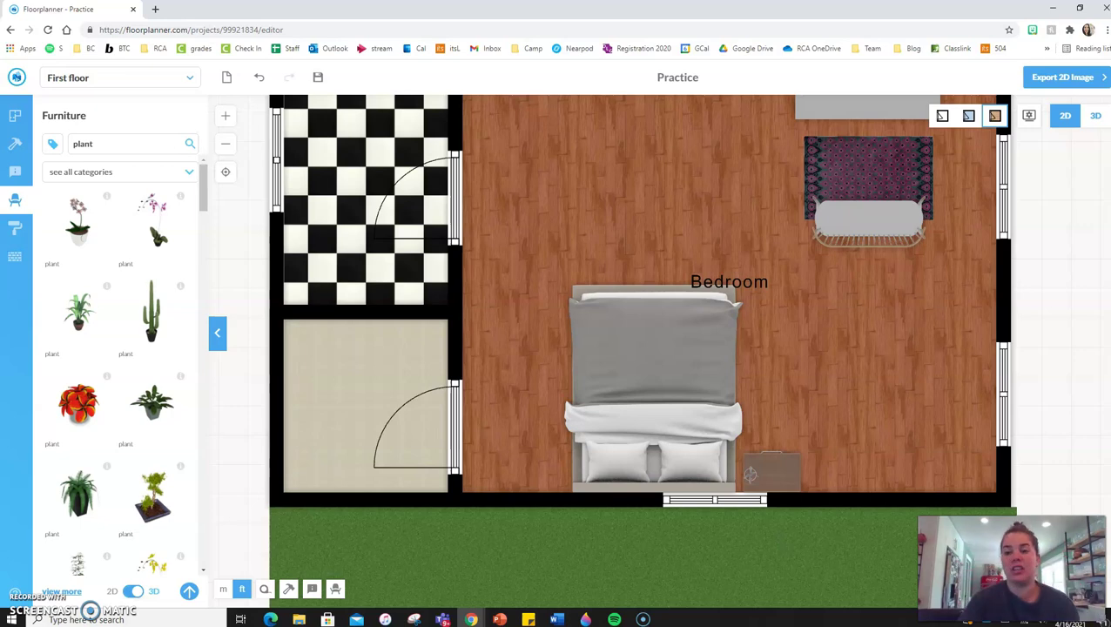
# - View the room in 3D facing the bed wall and open the nightstand's Move & Rotate properties
pyautogui.click(1095, 116)
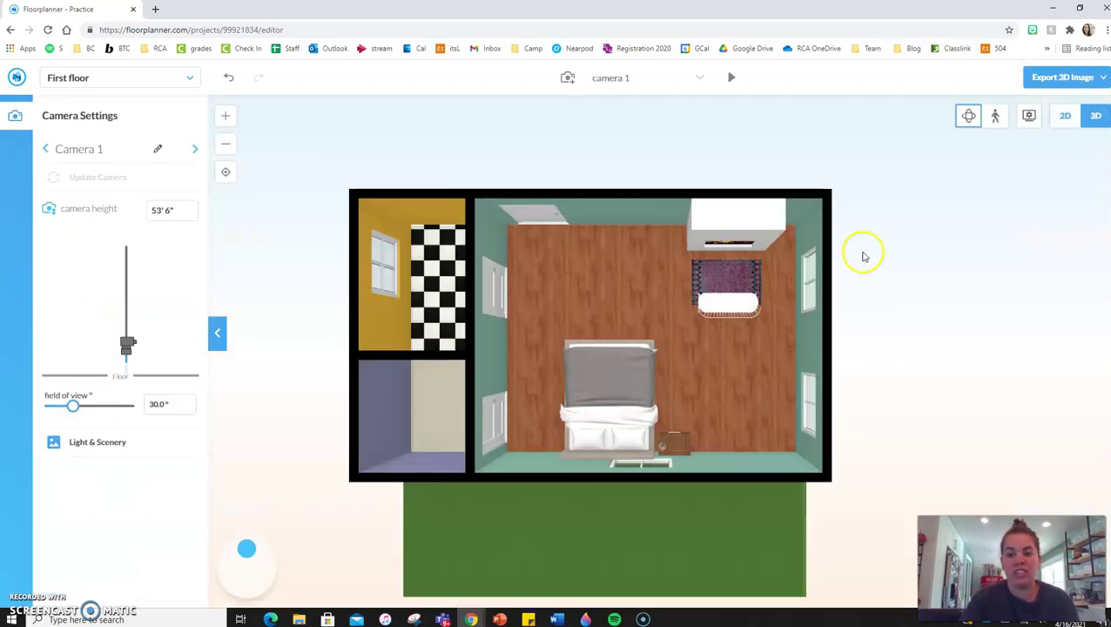
pyautogui.moveTo(900, 202); pyautogui.dragTo(693, 258)
pyautogui.scroll(3, 694, 259)
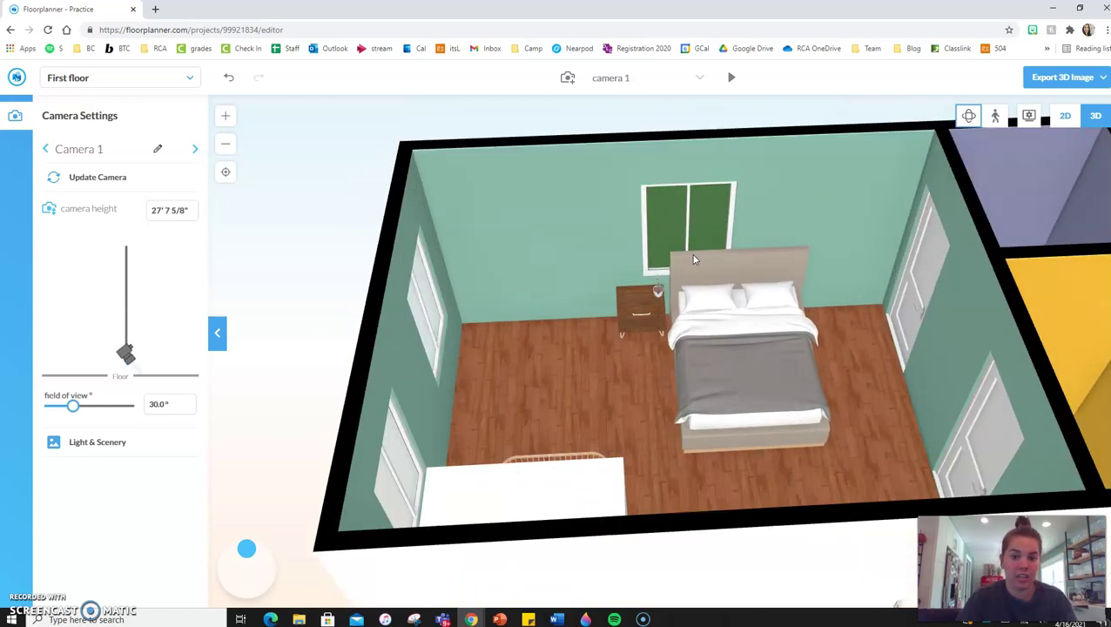
pyautogui.scroll(5, 694, 259)
pyautogui.click(646, 310)
pyautogui.moveTo(646, 306); pyautogui.dragTo(647, 288)
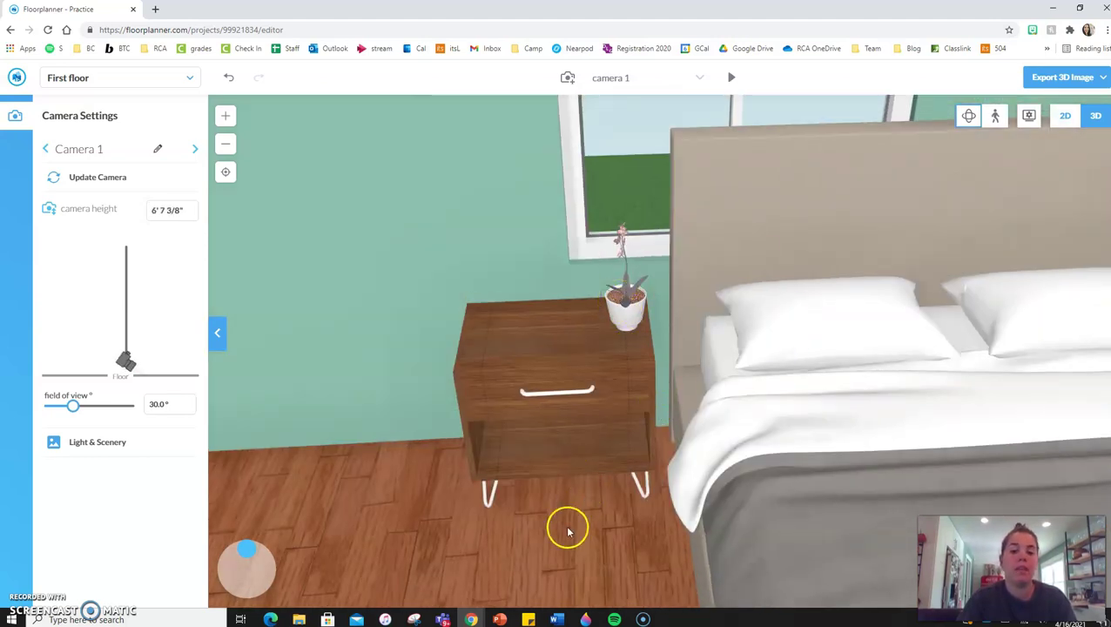
pyautogui.click(567, 485)
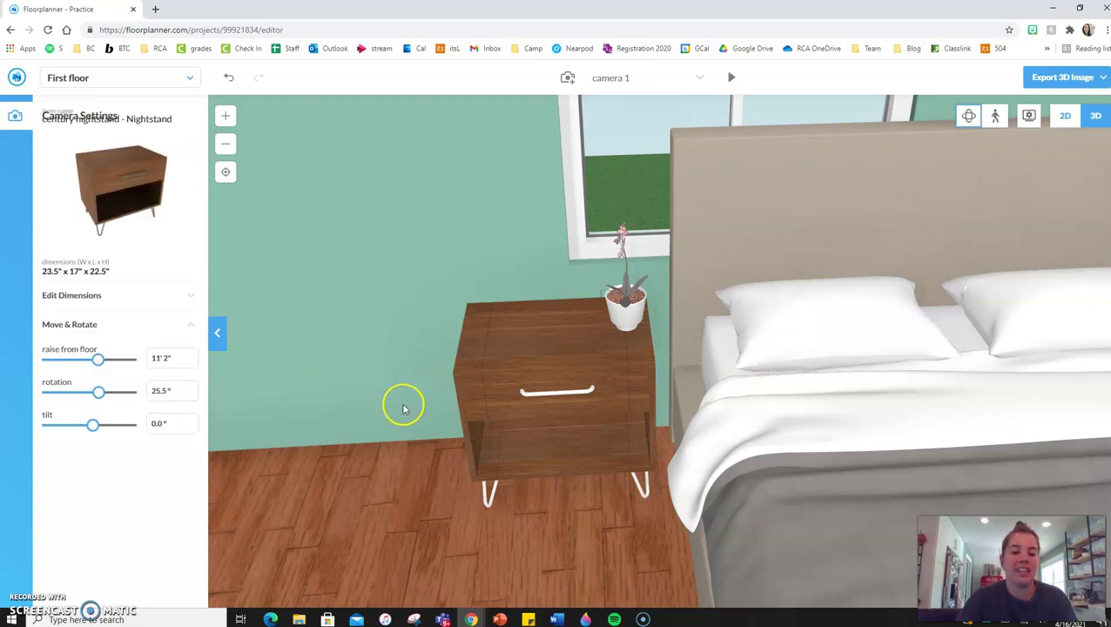
pyautogui.scroll(-3, 404, 404)
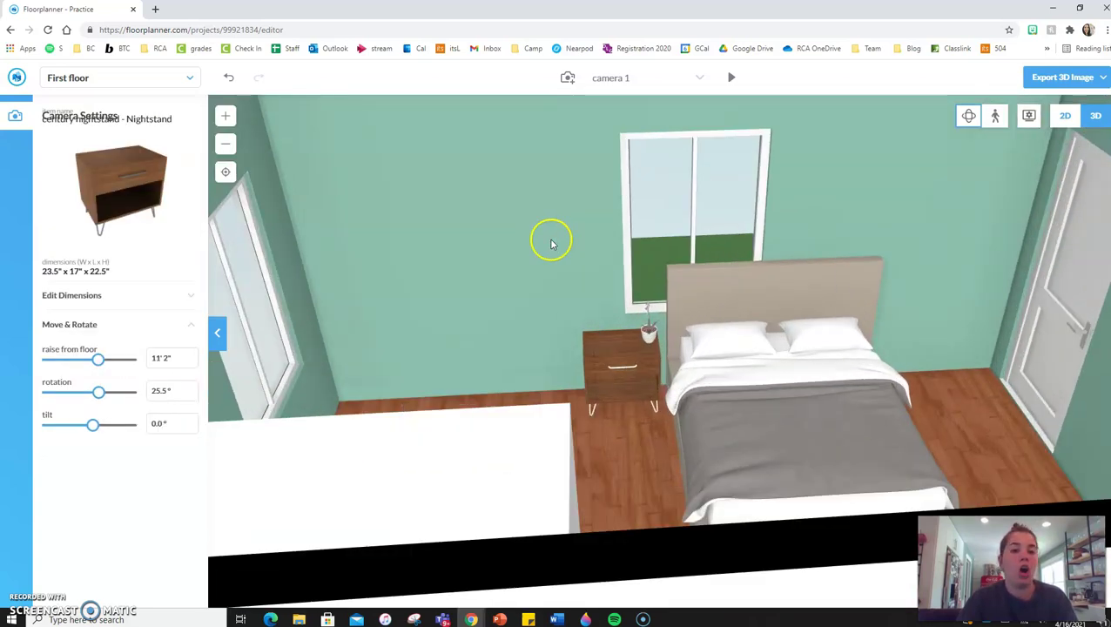
# - Return to the 2D plan and undo the accidental nightstand rotation twice
pyautogui.click(1065, 114)
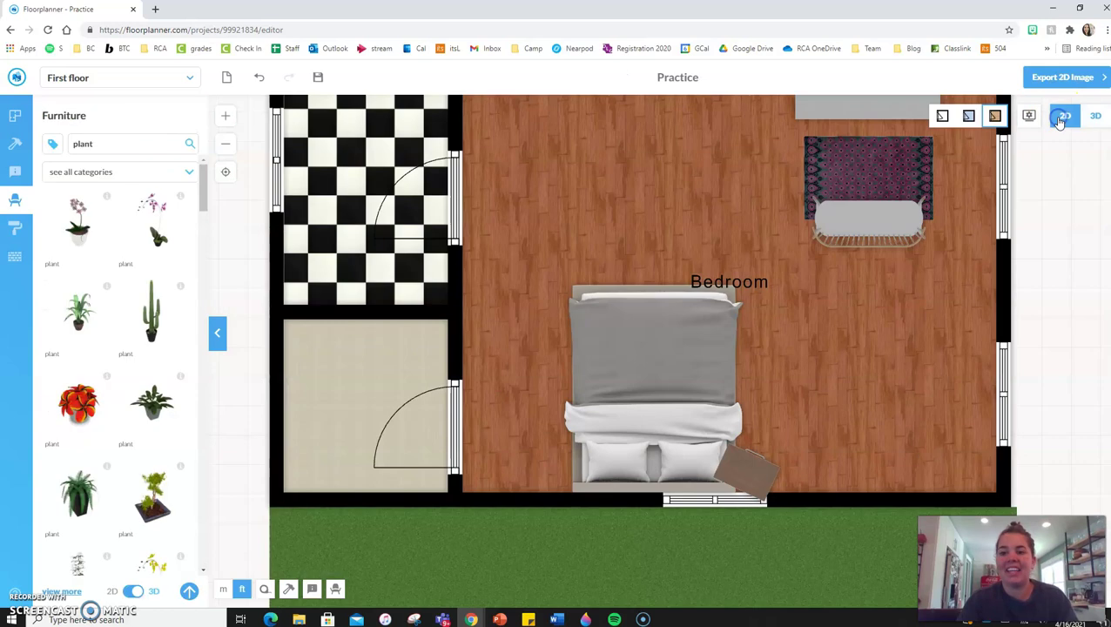
pyautogui.scroll(-3, 615, 535)
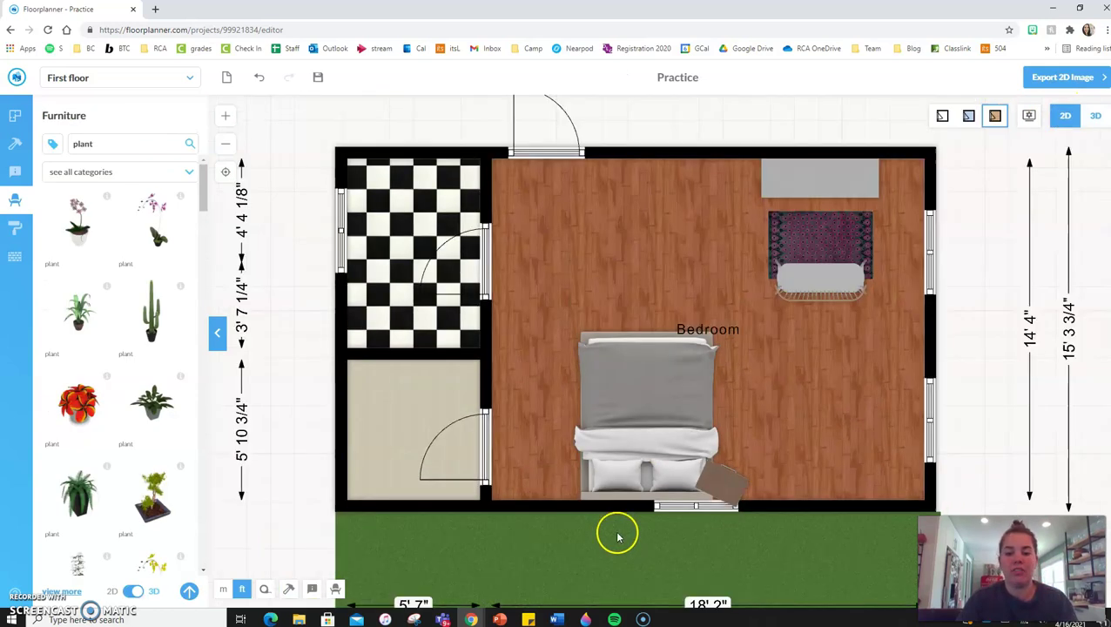
pyautogui.click(260, 80)
pyautogui.click(261, 80)
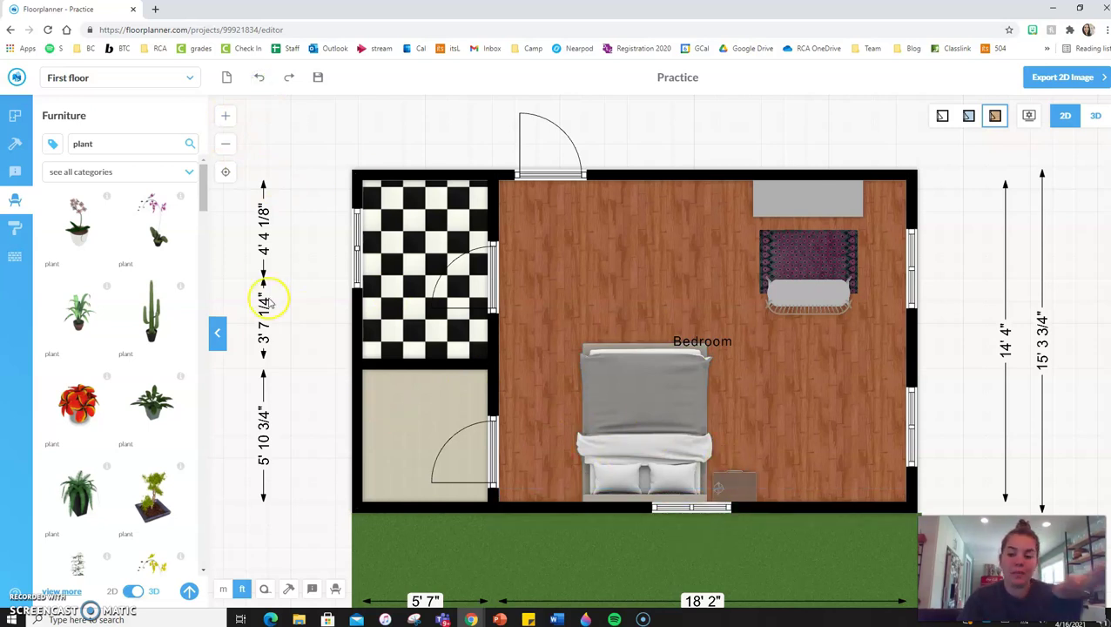
# - Search for 'picture' and place PICTURE, SEAHORSE on the bedroom's bottom wall
pyautogui.click(63, 148)
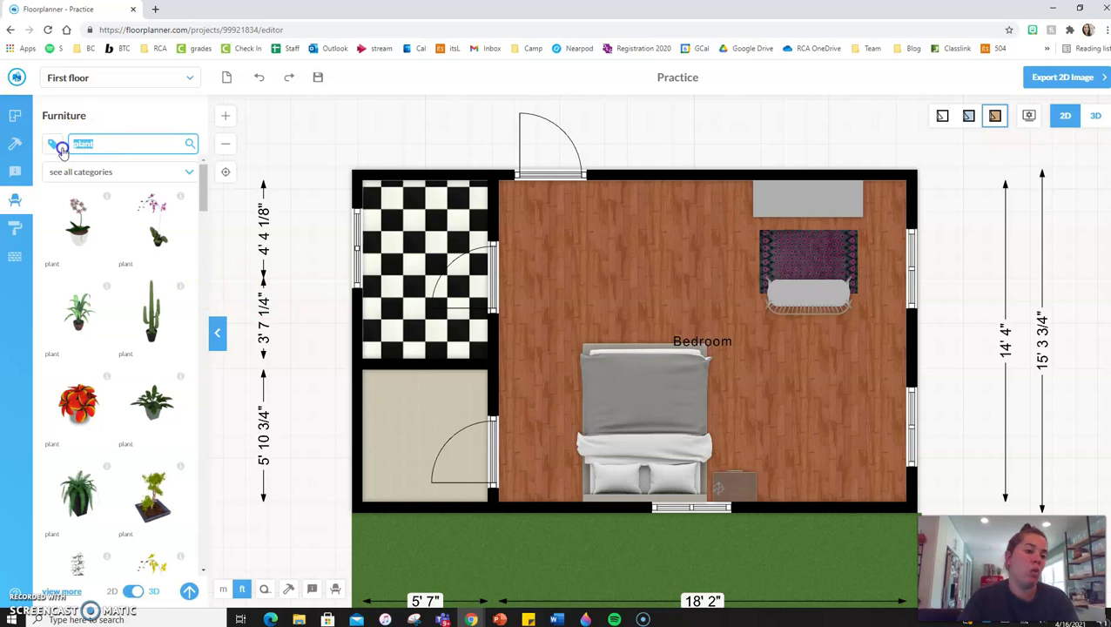
pyautogui.write('picture')
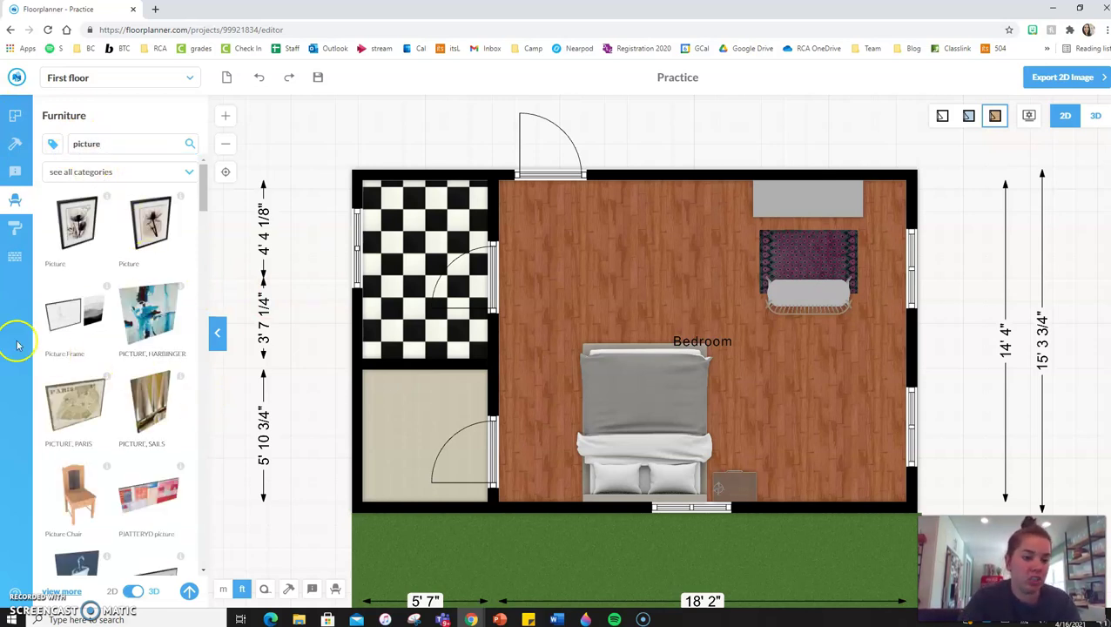
pyautogui.scroll(-5, 113, 455)
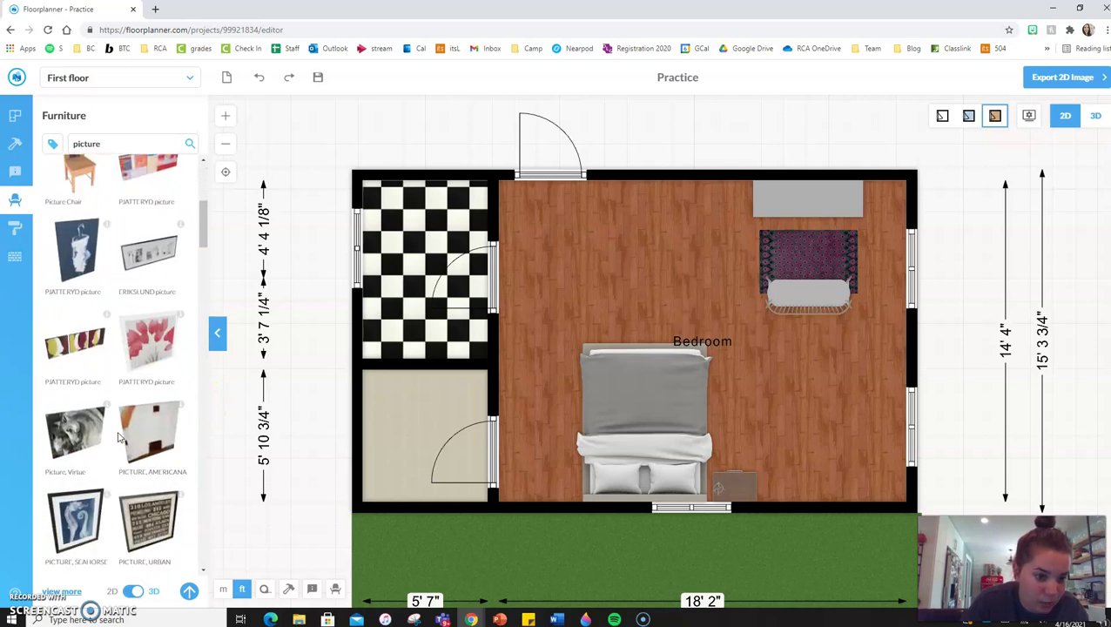
pyautogui.scroll(-1, 117, 437)
pyautogui.click(80, 383)
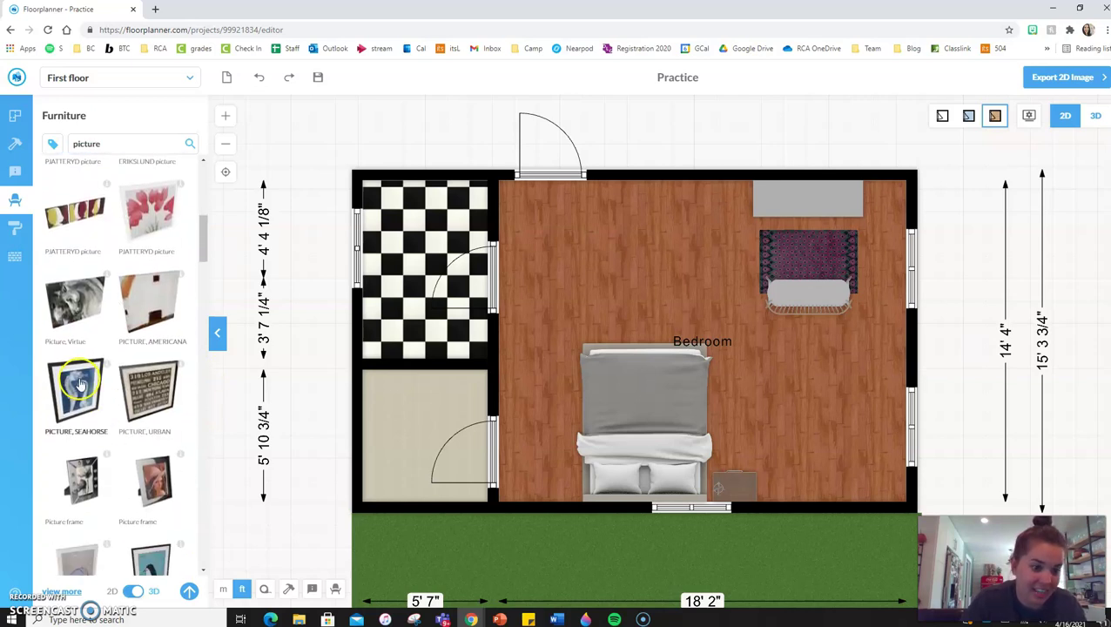
pyautogui.moveTo(80, 383); pyautogui.dragTo(772, 481)
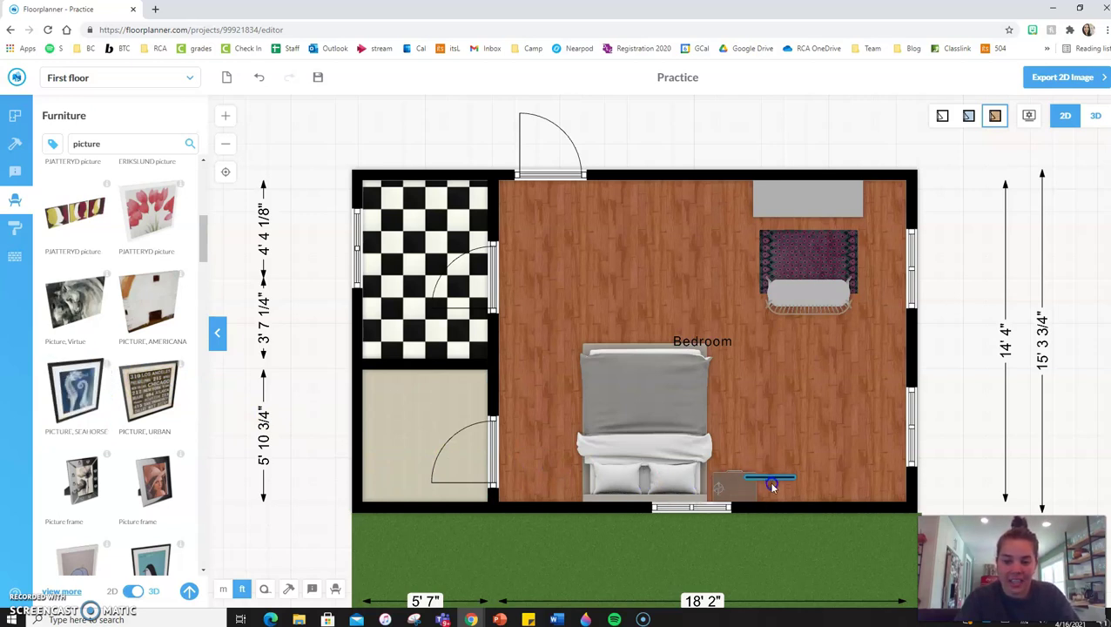
# - In 3D, drag the Seahorse picture down to 3' 10 5/8" above the floor, then return to 2D
pyautogui.click(1095, 116)
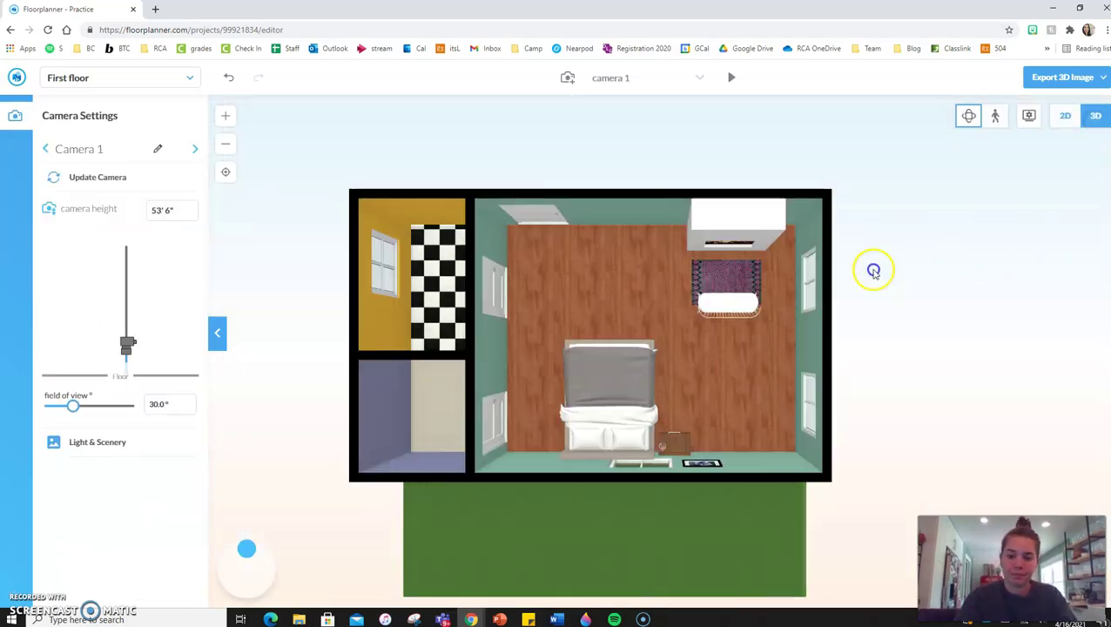
pyautogui.moveTo(873, 268); pyautogui.dragTo(691, 310)
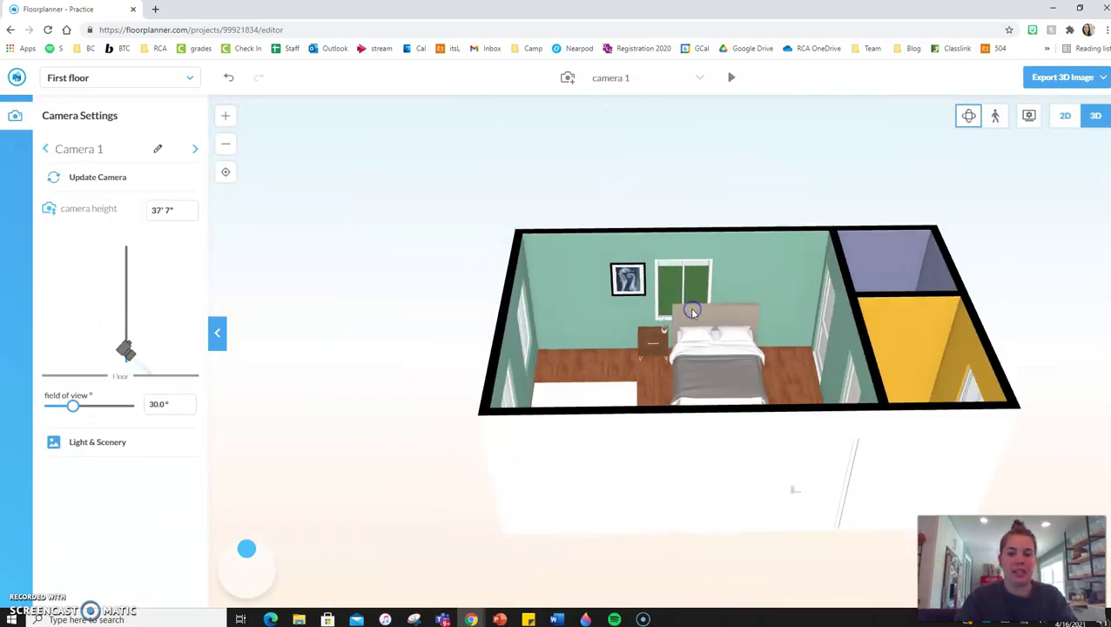
pyautogui.scroll(2, 689, 307)
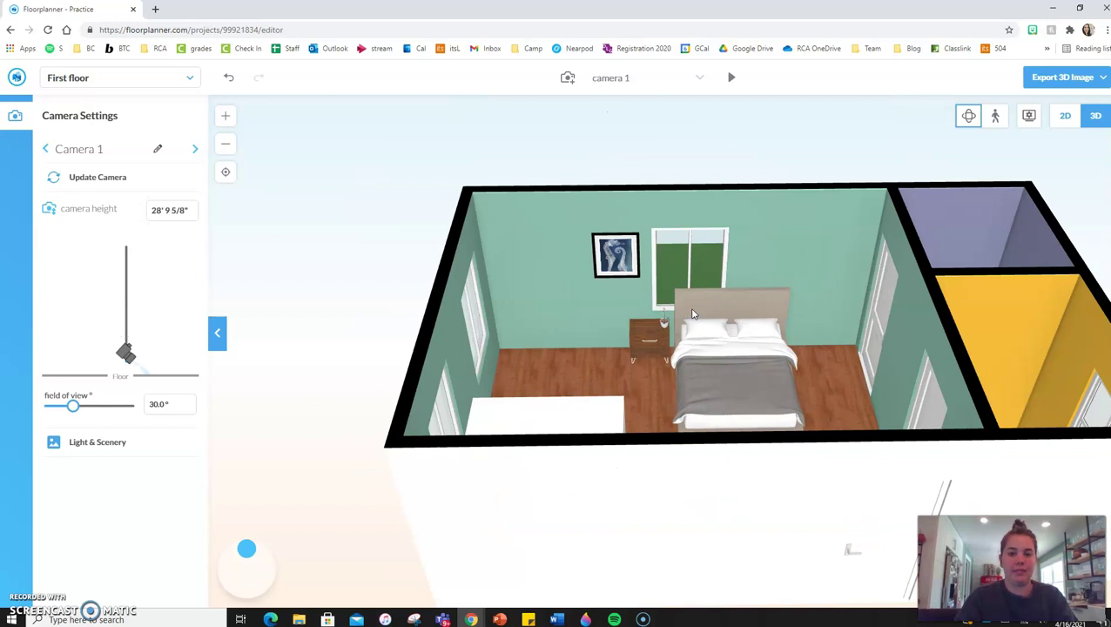
pyautogui.click(612, 261)
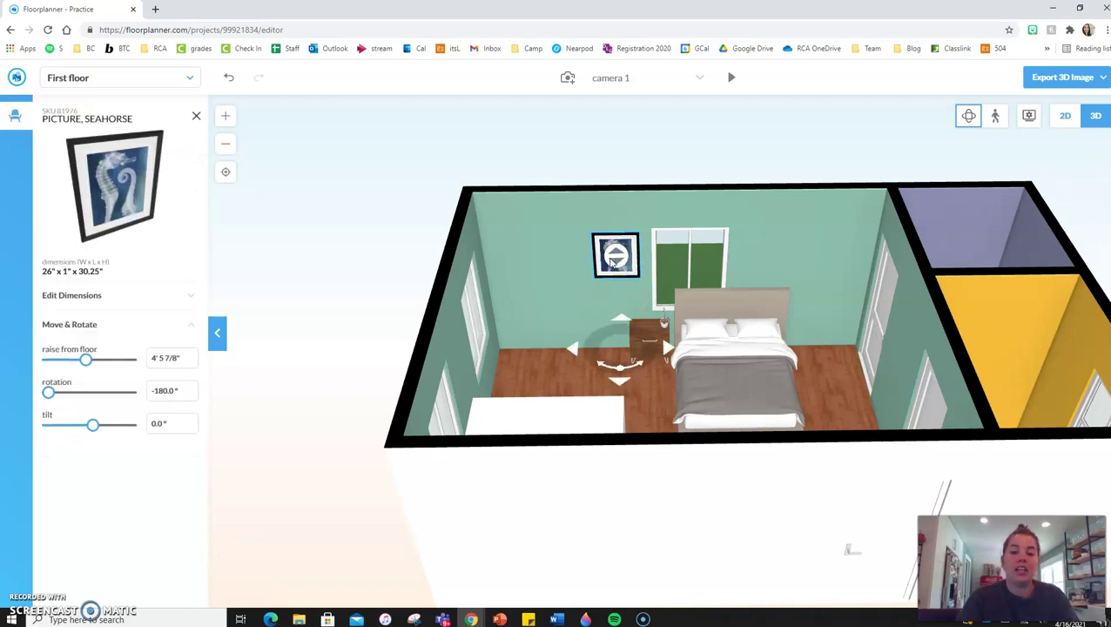
pyautogui.moveTo(616, 258)
pyautogui.mouseDown()
pyautogui.moveTo(610, 298)
pyautogui.moveTo(613, 219)
pyautogui.moveTo(614, 298)
pyautogui.moveTo(615, 251)
pyautogui.moveTo(618, 272)
pyautogui.mouseUp()
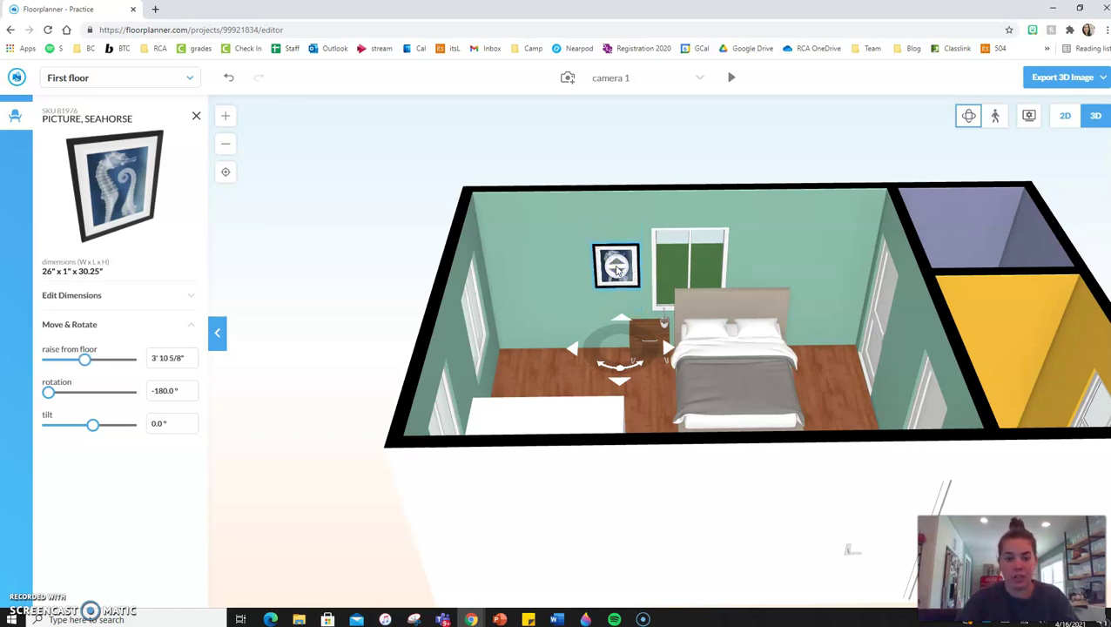
pyautogui.click(1065, 116)
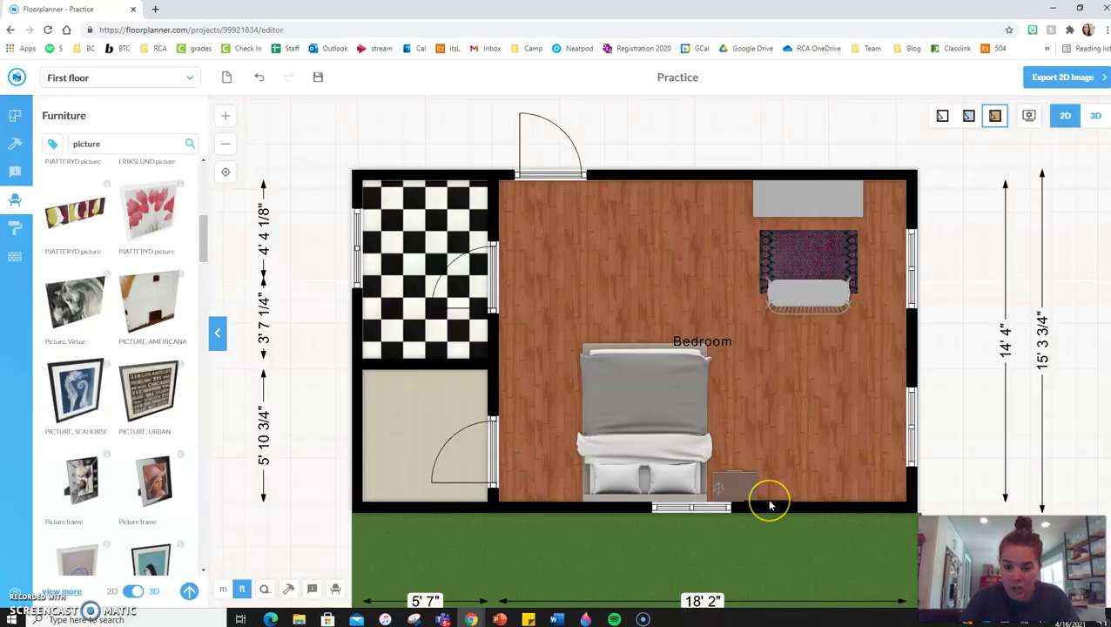
# - Zoom in on the bottom wall and select the Seahorse picture in the 2D plan
pyautogui.scroll(3, 769, 505)
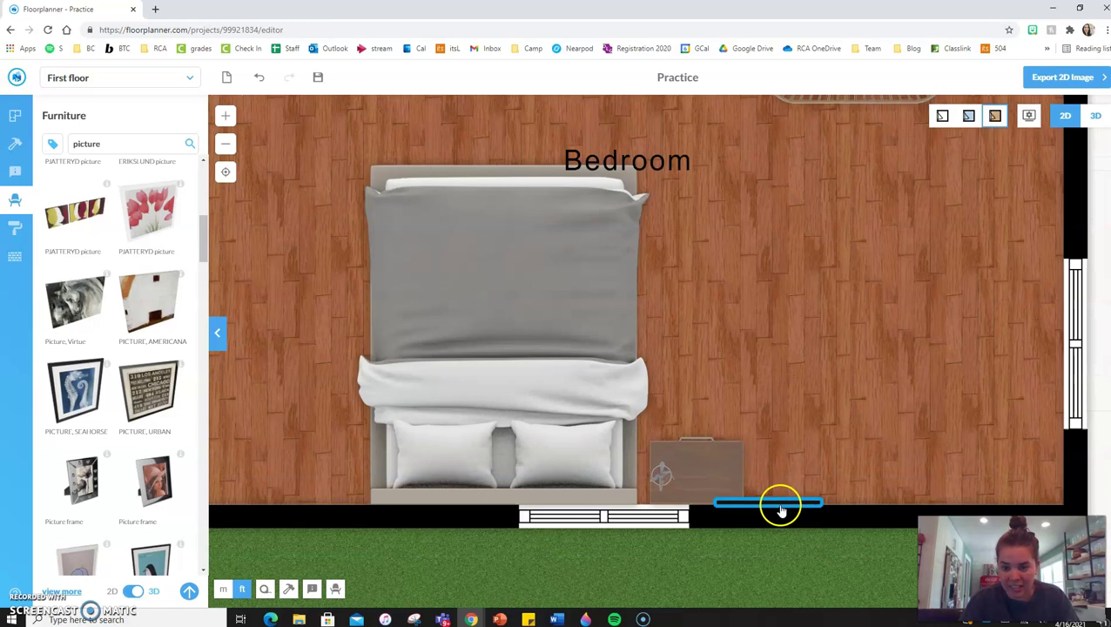
pyautogui.scroll(2, 786, 539)
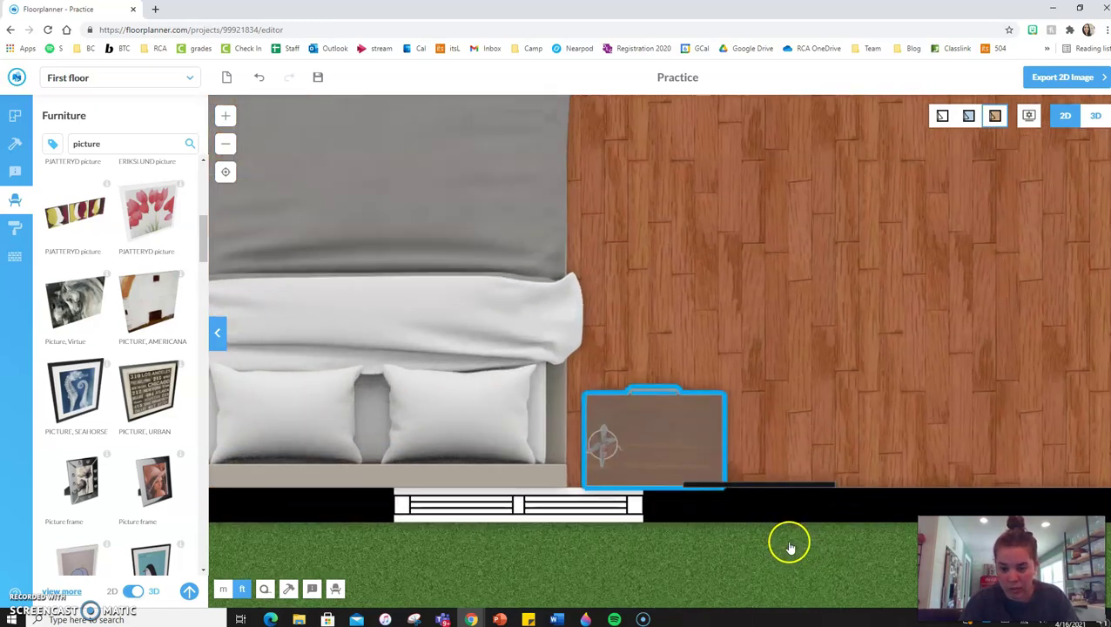
pyautogui.click(734, 485)
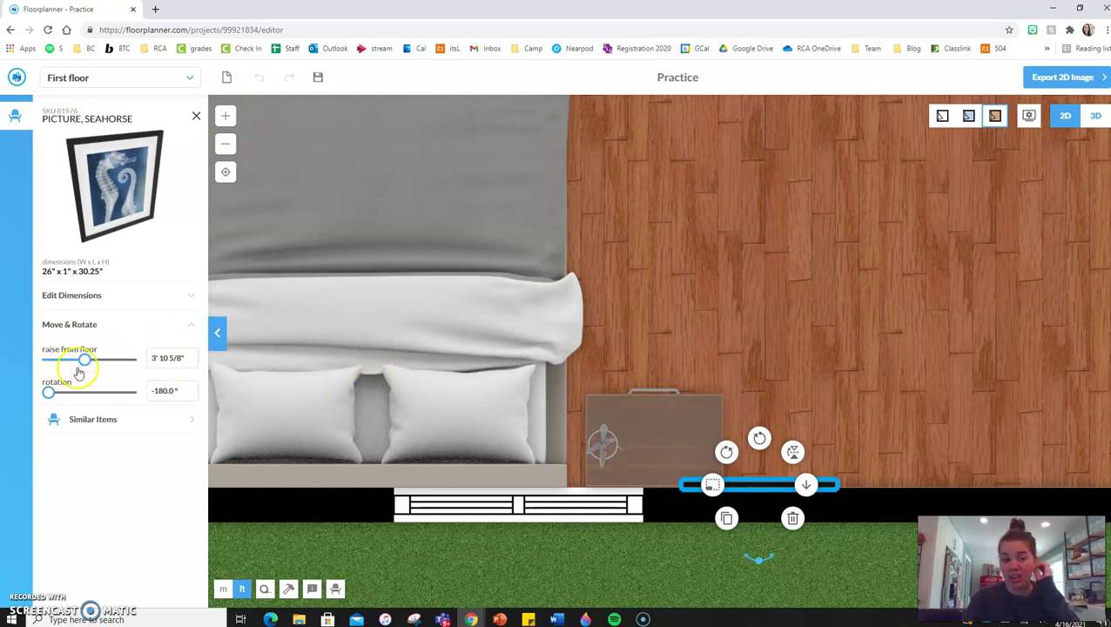
# - In 3D, lower the Seahorse picture to about 3' 6 3/8" above the floor, then return to 2D
pyautogui.click(1094, 117)
pyautogui.moveTo(892, 223); pyautogui.dragTo(680, 301)
pyautogui.scroll(3, 679, 315)
pyautogui.click(615, 249)
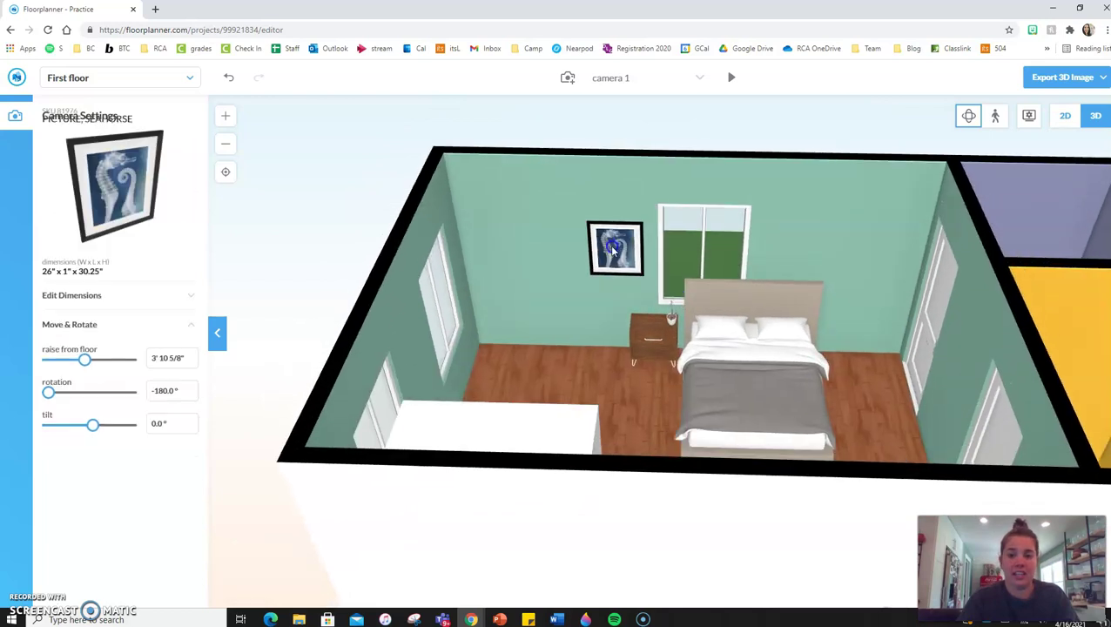
pyautogui.scroll(5, 622, 277)
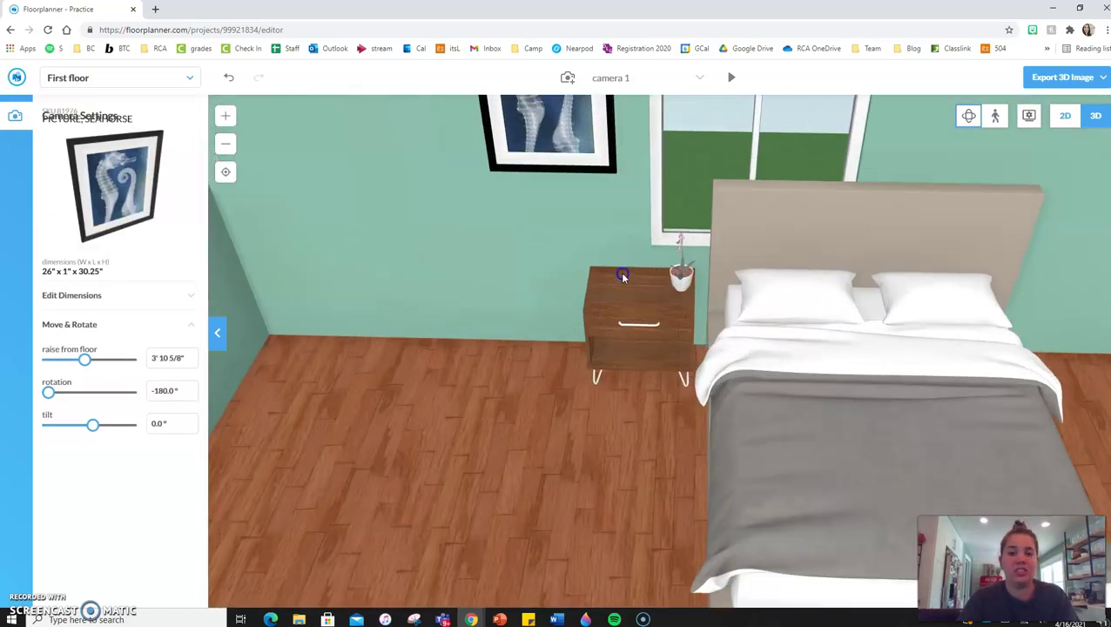
pyautogui.scroll(-3, 628, 251)
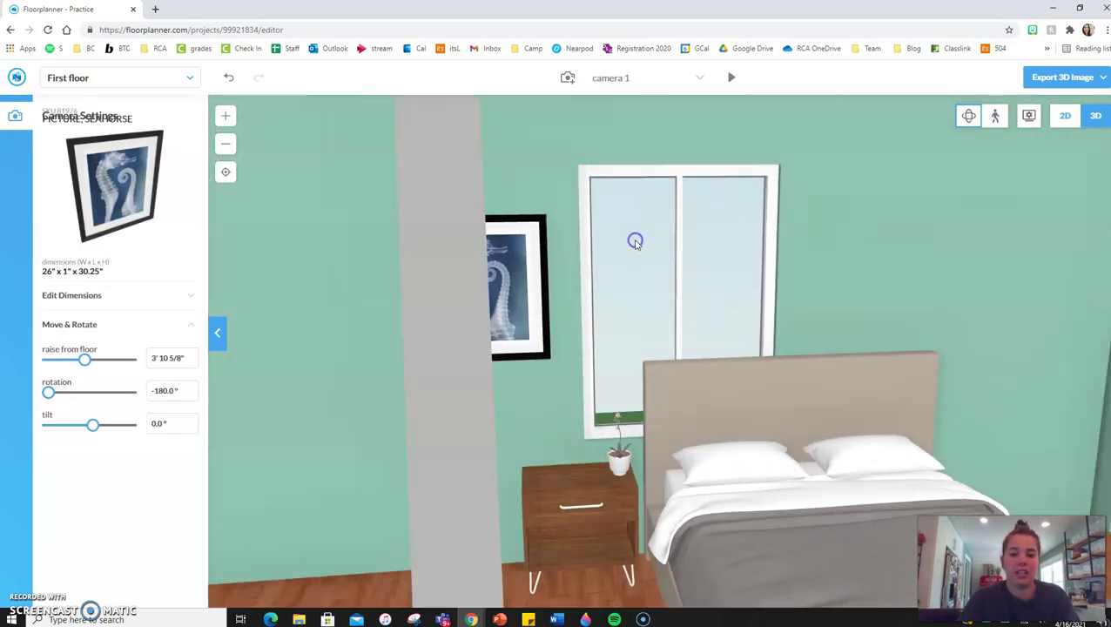
pyautogui.click(528, 258)
pyautogui.moveTo(515, 281); pyautogui.dragTo(514, 311)
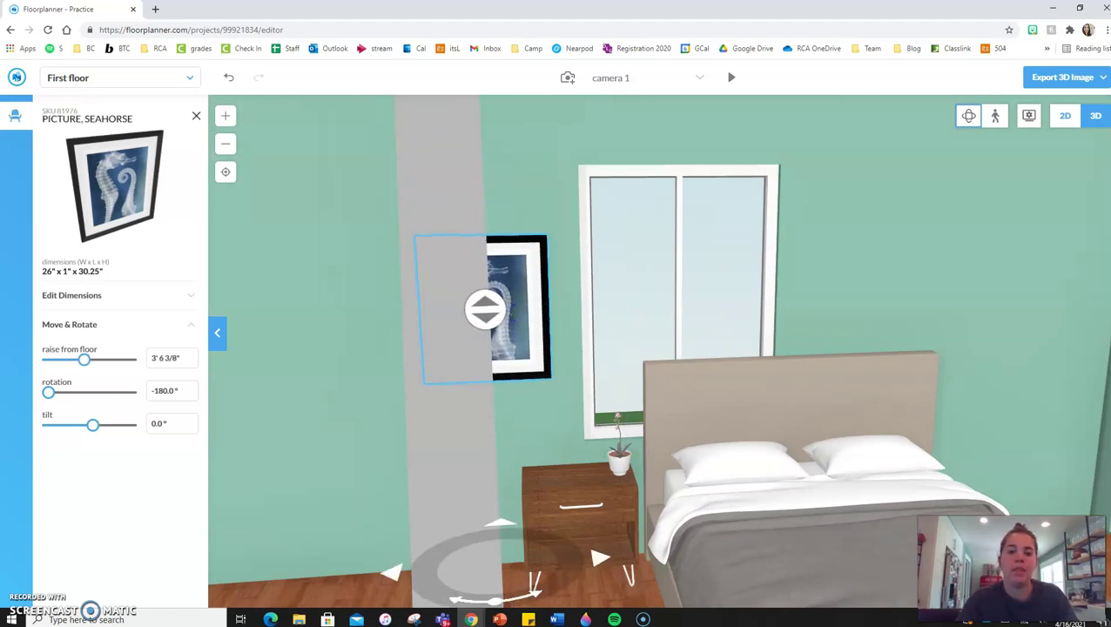
pyautogui.click(1065, 116)
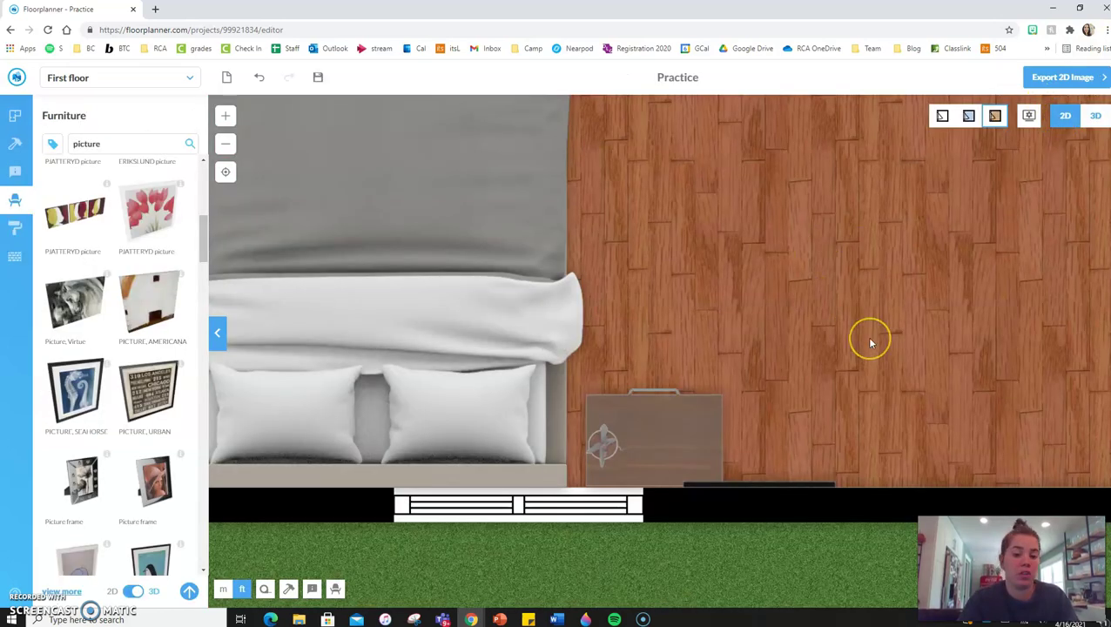
# - Frame the whole bedroom plan, checking the bed, and open the Export 2D Image settings
pyautogui.scroll(-3, 868, 338)
pyautogui.scroll(2, 866, 336)
pyautogui.scroll(-4, 866, 336)
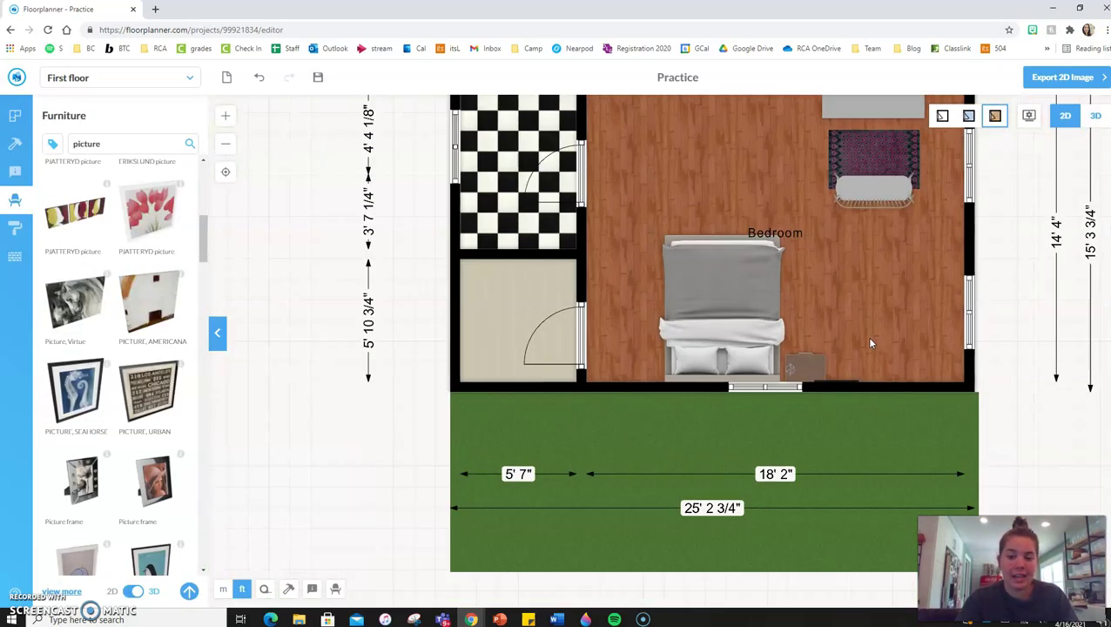
pyautogui.moveTo(1009, 272); pyautogui.dragTo(920, 346)
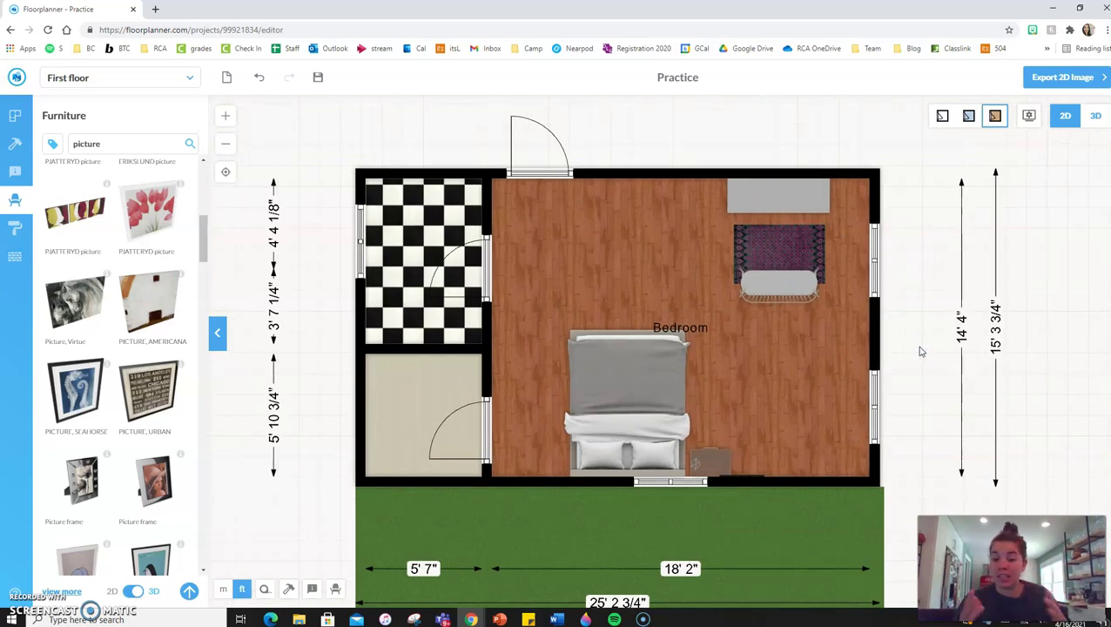
pyautogui.click(590, 380)
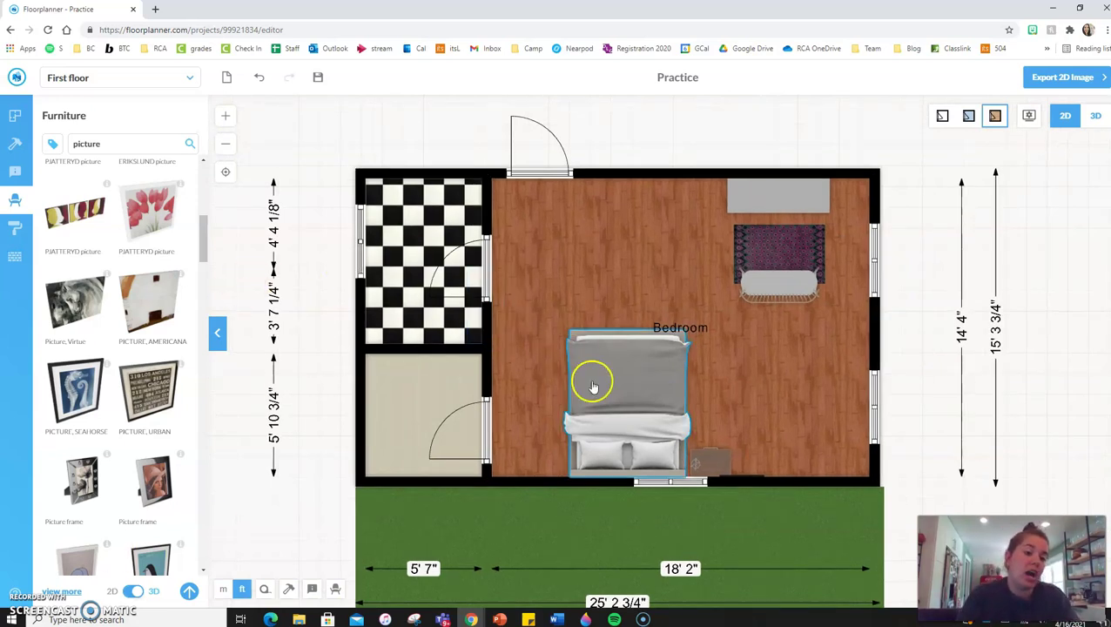
pyautogui.click(558, 416)
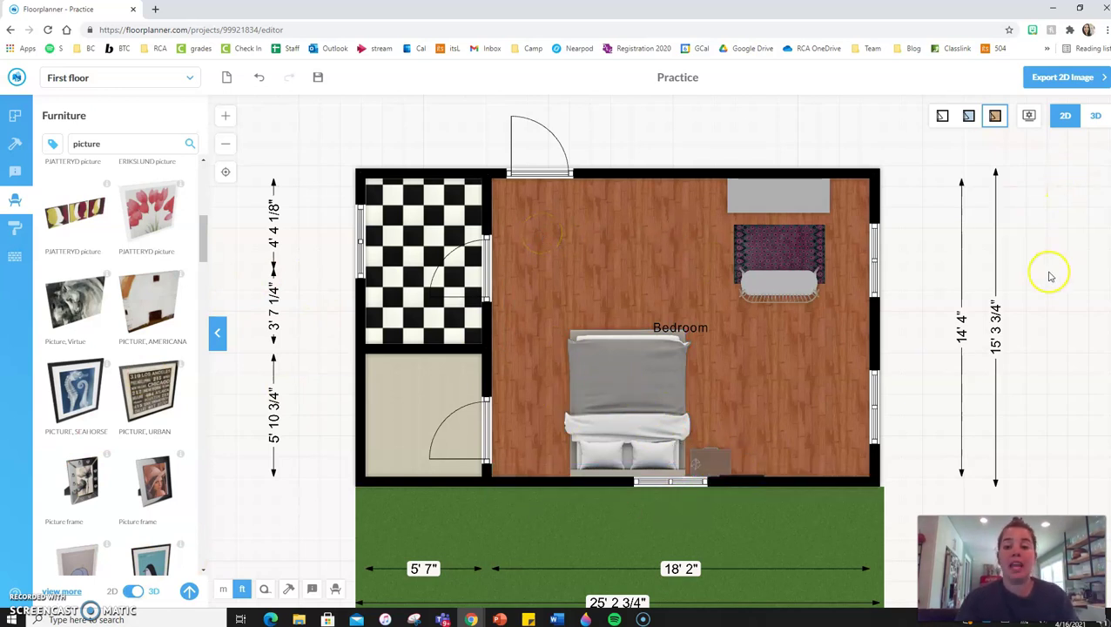
pyautogui.moveTo(1043, 270); pyautogui.dragTo(985, 258)
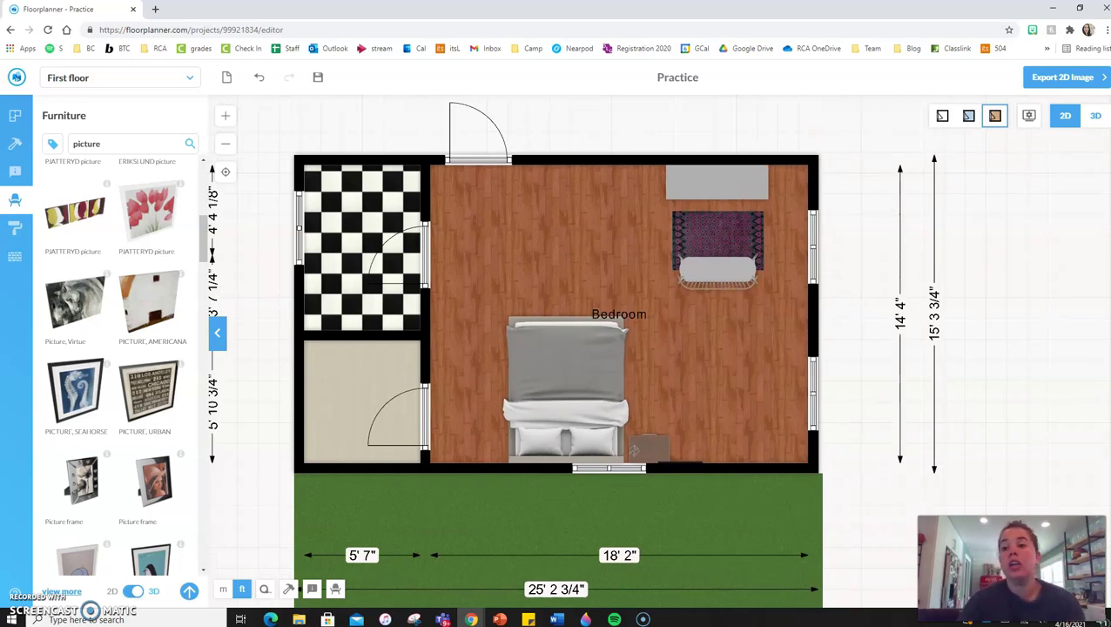
pyautogui.click(1072, 77)
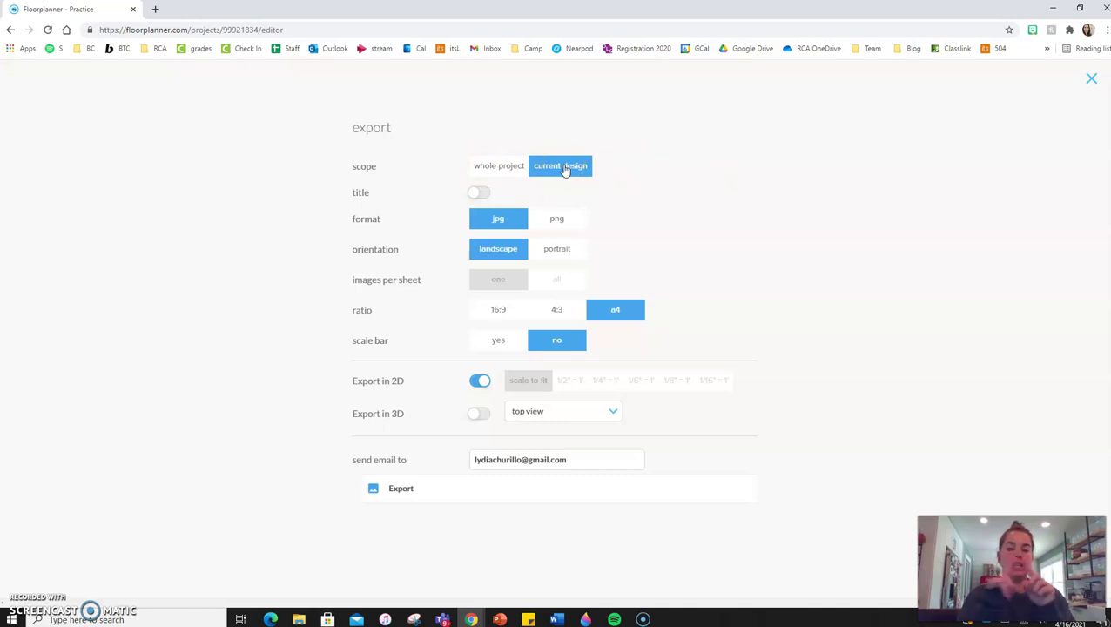
# - Export the whole project as landscape JPG in 2D plus a Top view 3D image
pyautogui.click(484, 168)
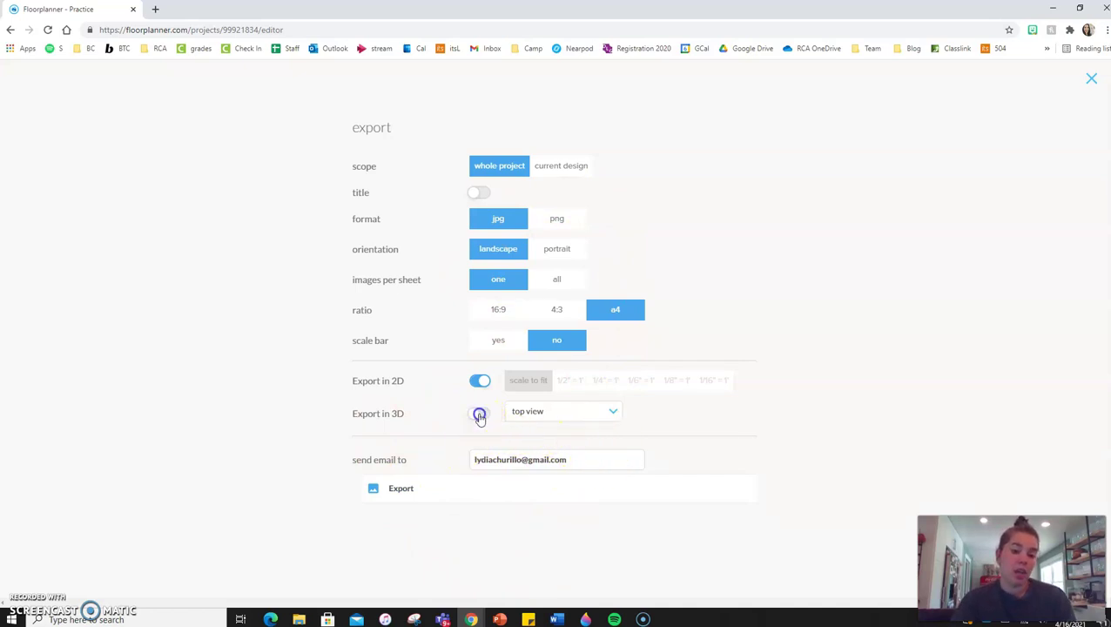
pyautogui.click(480, 415)
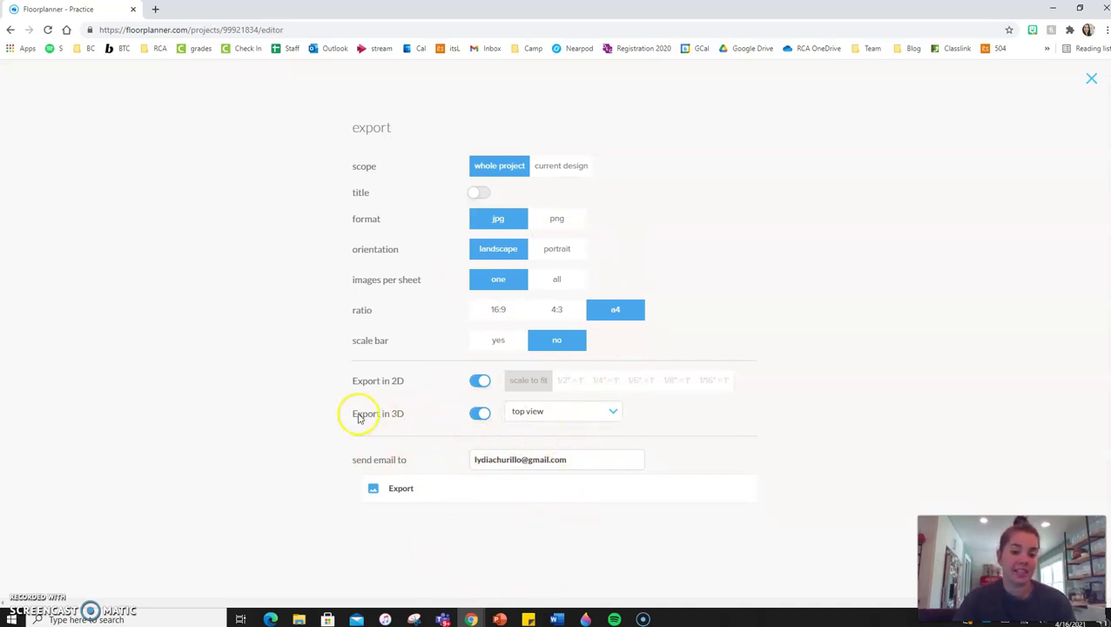
pyautogui.click(540, 412)
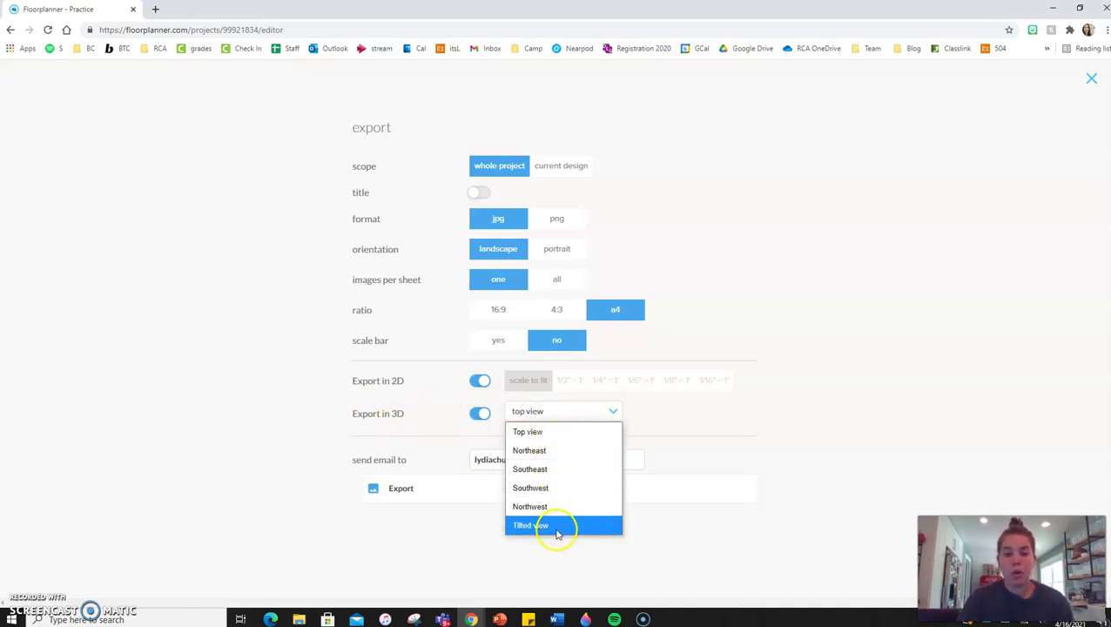
pyautogui.click(531, 431)
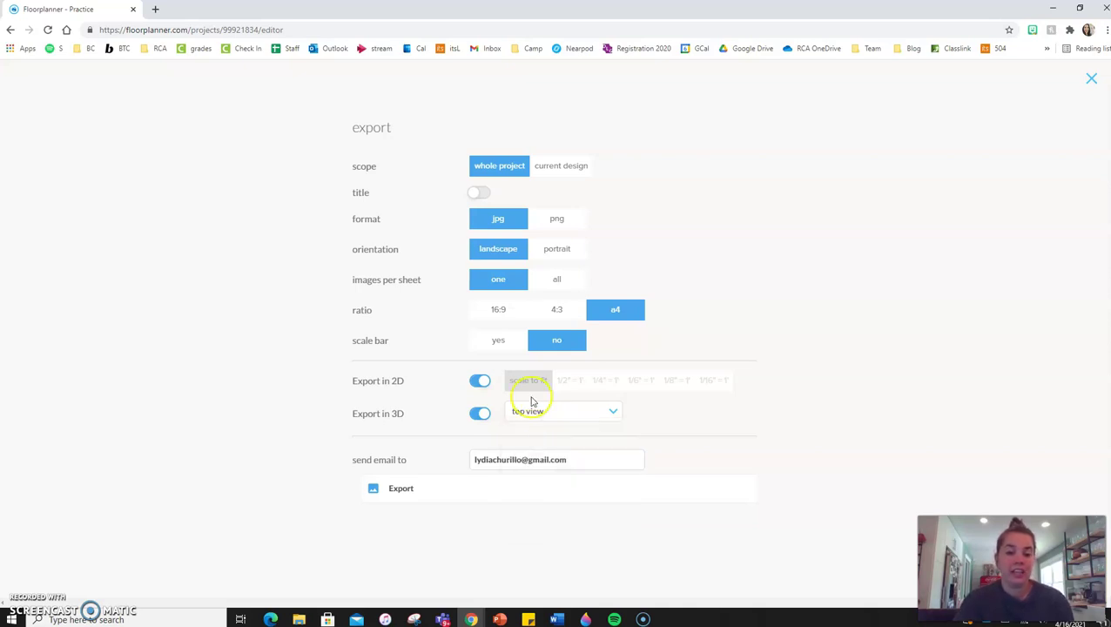
pyautogui.click(401, 488)
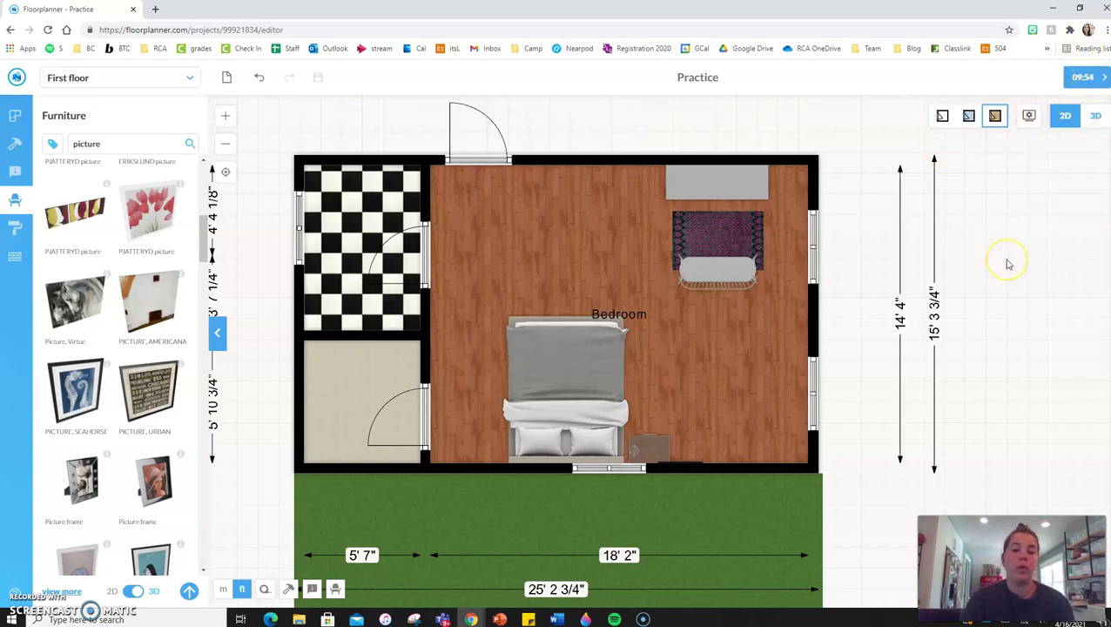
# - Zoom out and pan left until the full bedroom plan and its dimensions are visible
pyautogui.scroll(-5, 1007, 264)
pyautogui.scroll(3, 1007, 263)
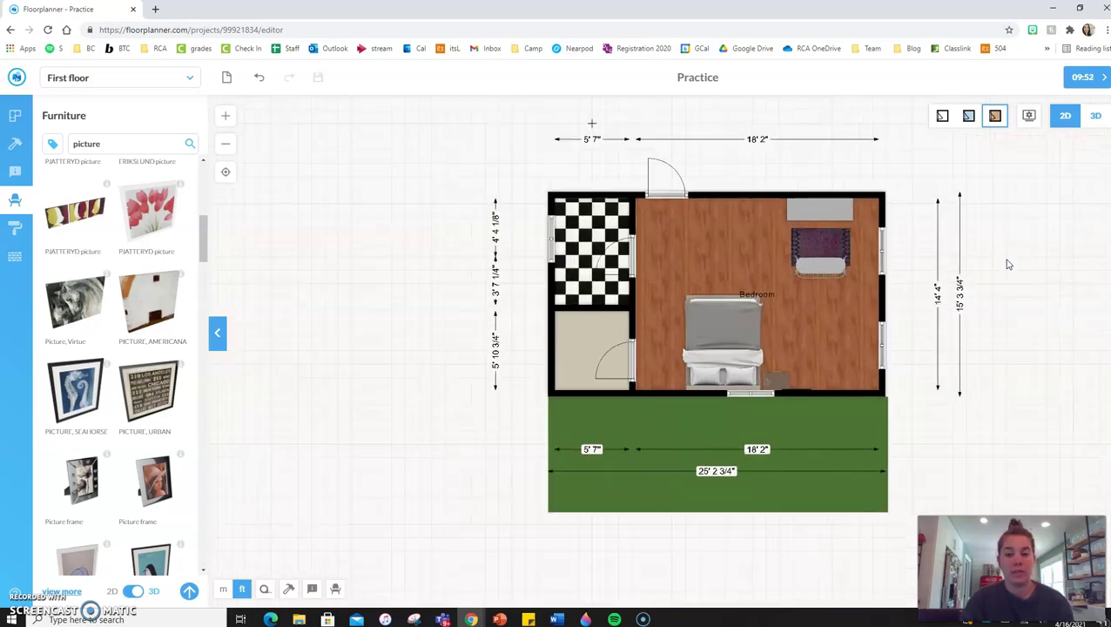
pyautogui.moveTo(1000, 238); pyautogui.dragTo(909, 242)
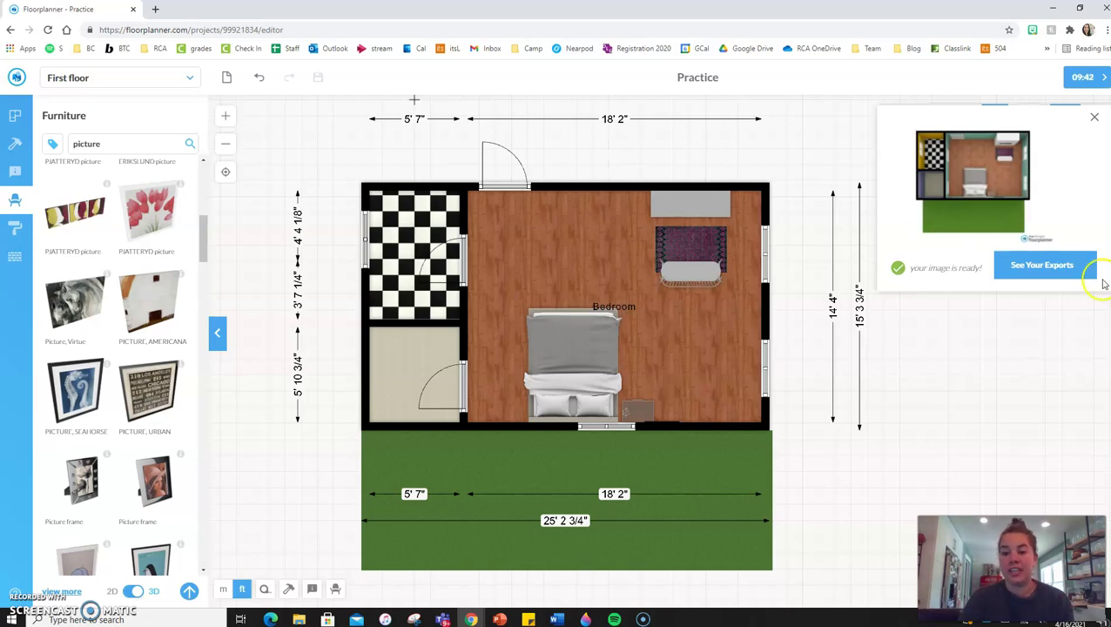
# - Open the exports list and view the first Practice export, the 2D image, full size
pyautogui.click(1051, 266)
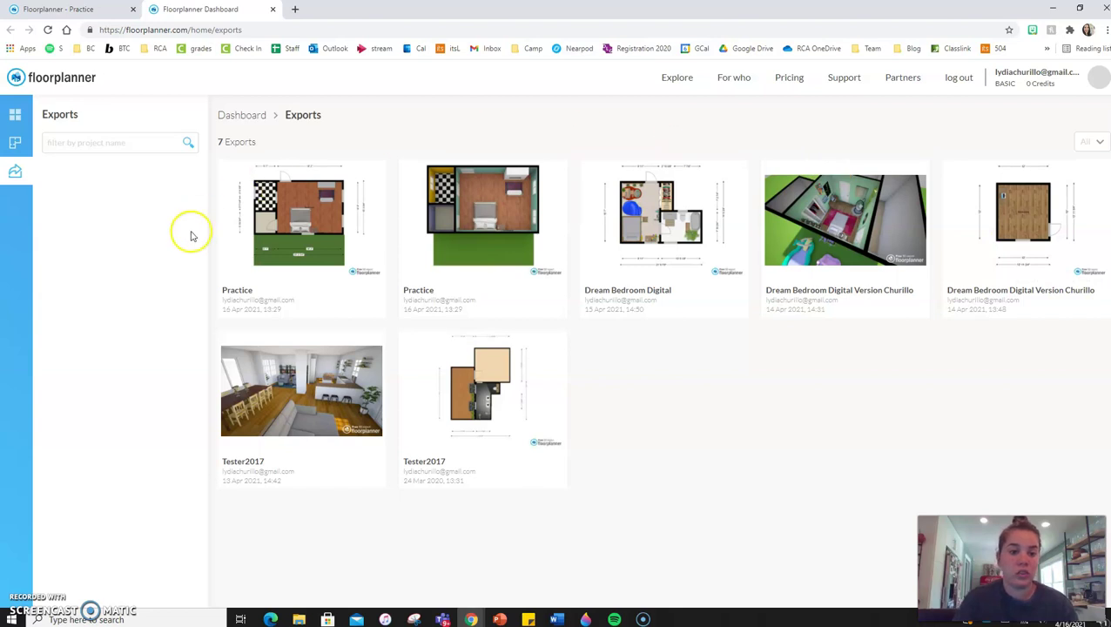
pyautogui.click(313, 238)
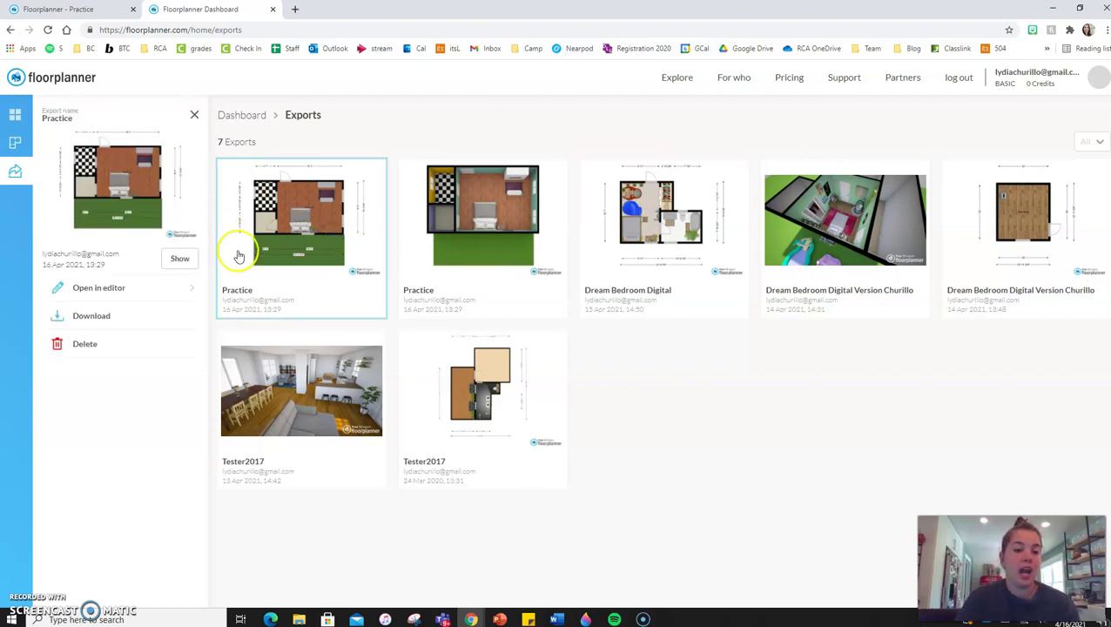
pyautogui.click(182, 263)
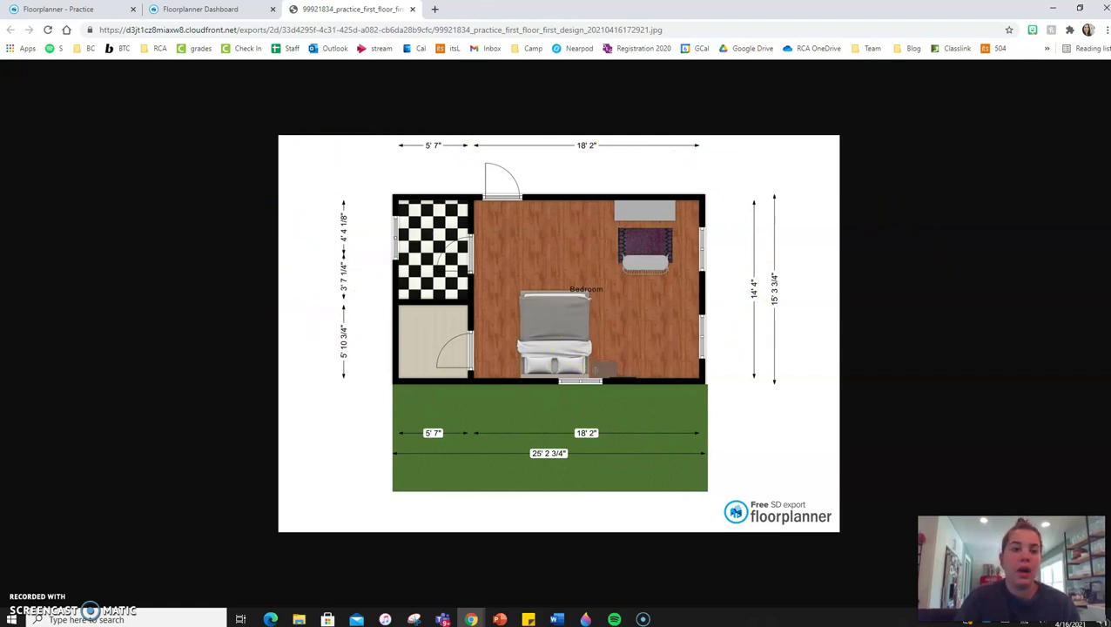
pyautogui.click(200, 12)
# - Open the second Practice export, the 3D top-view JPG, full size in a new tab
pyautogui.click(459, 239)
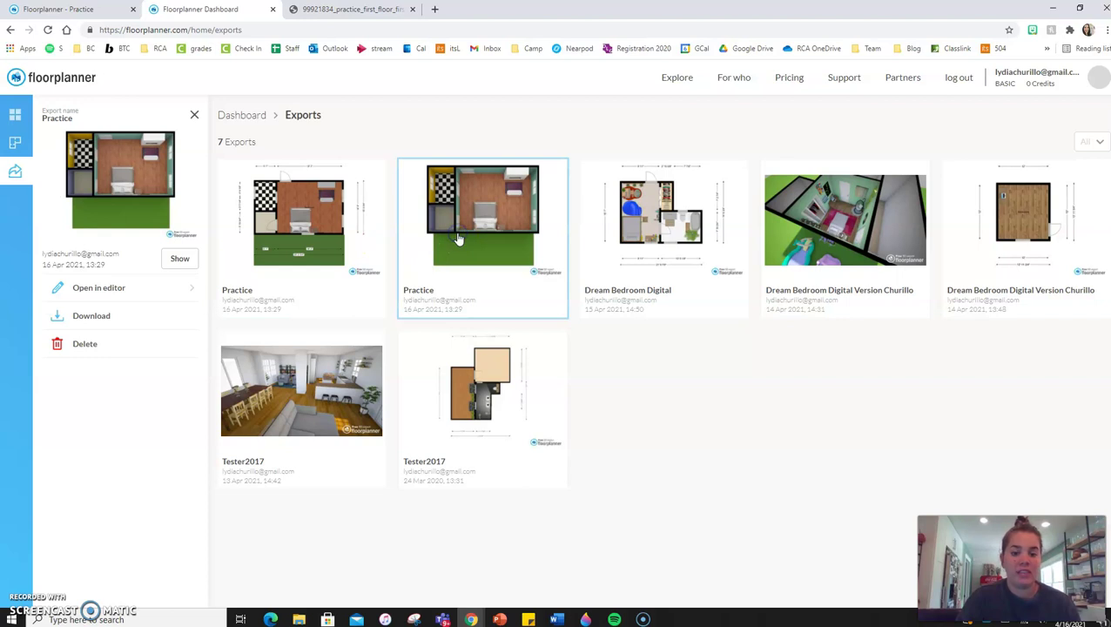
pyautogui.click(179, 259)
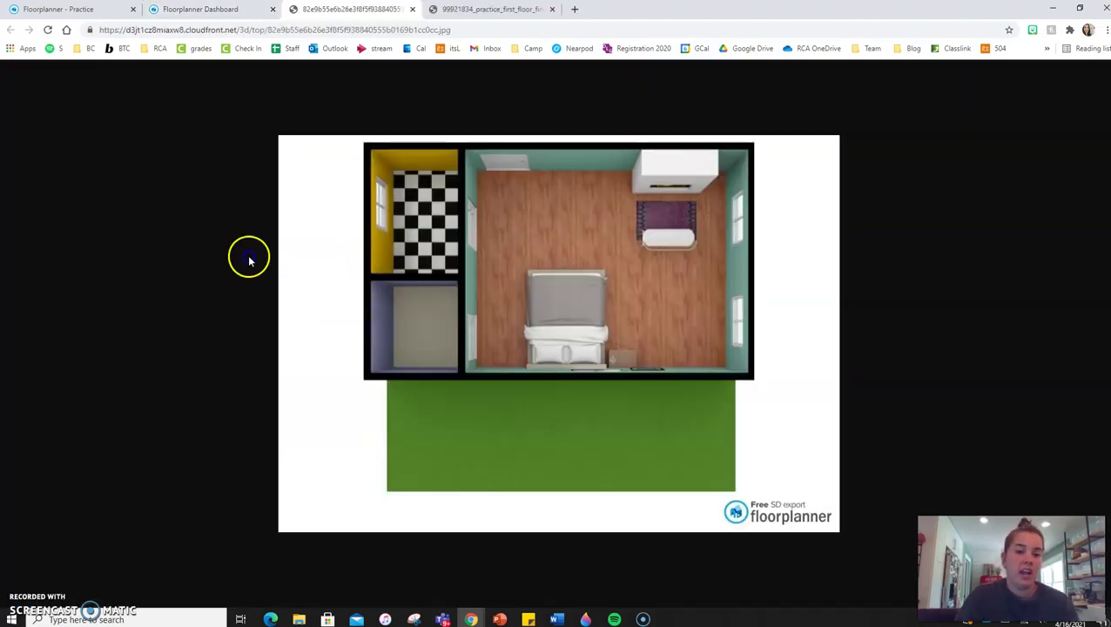
pyautogui.click(538, 290)
pyautogui.click(693, 241)
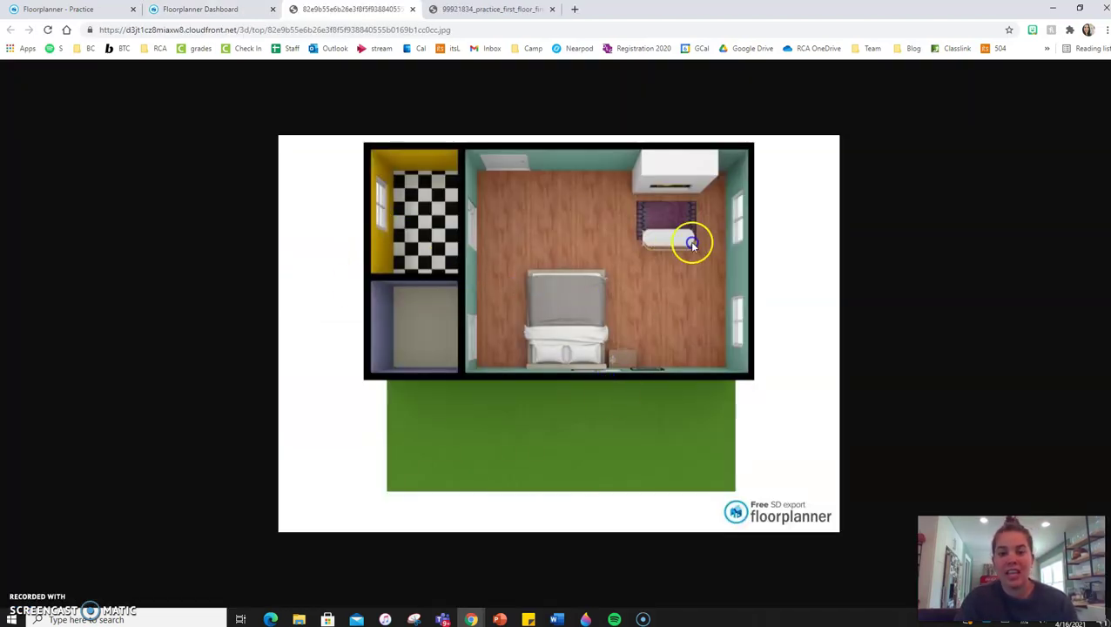
pyautogui.click(627, 317)
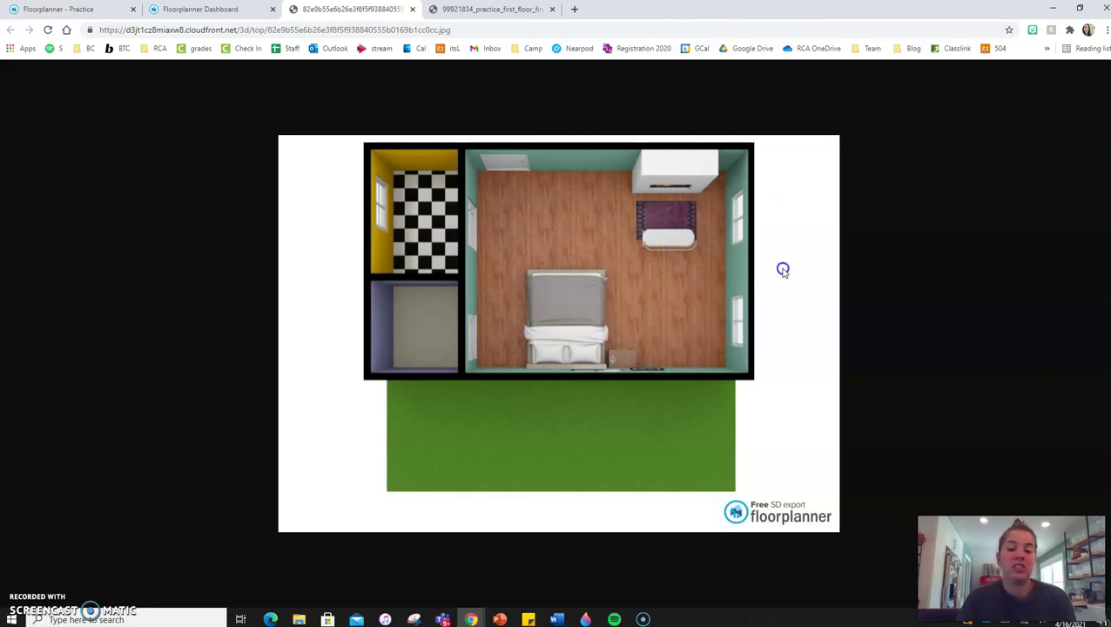
pyautogui.click(596, 251)
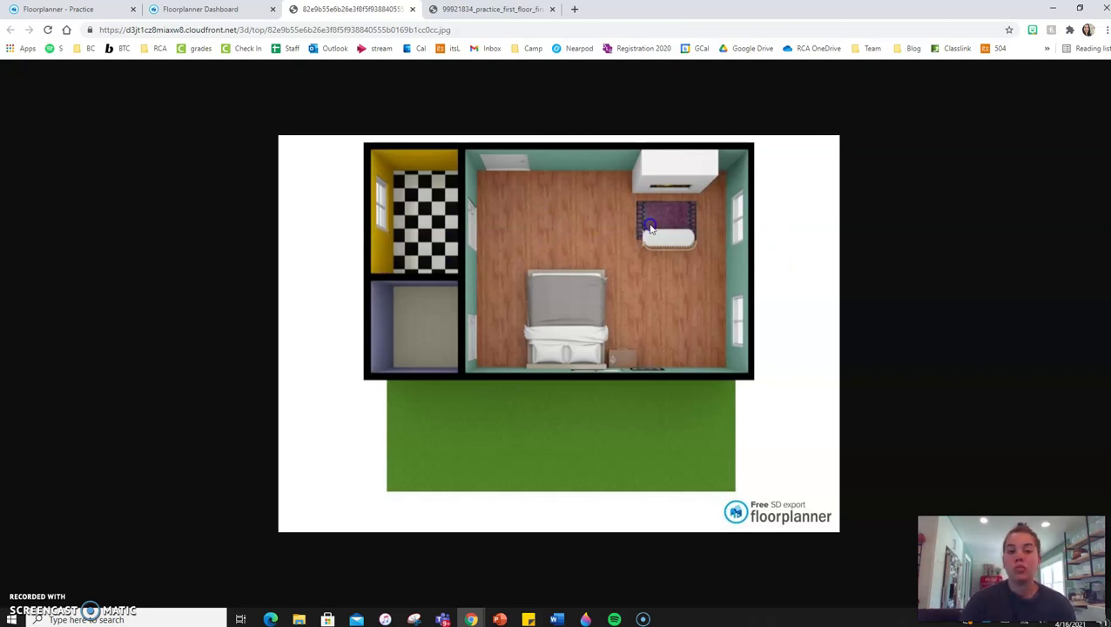
# - Return to the Practice editor tab and dismiss the image-ready notice
pyautogui.click(248, 9)
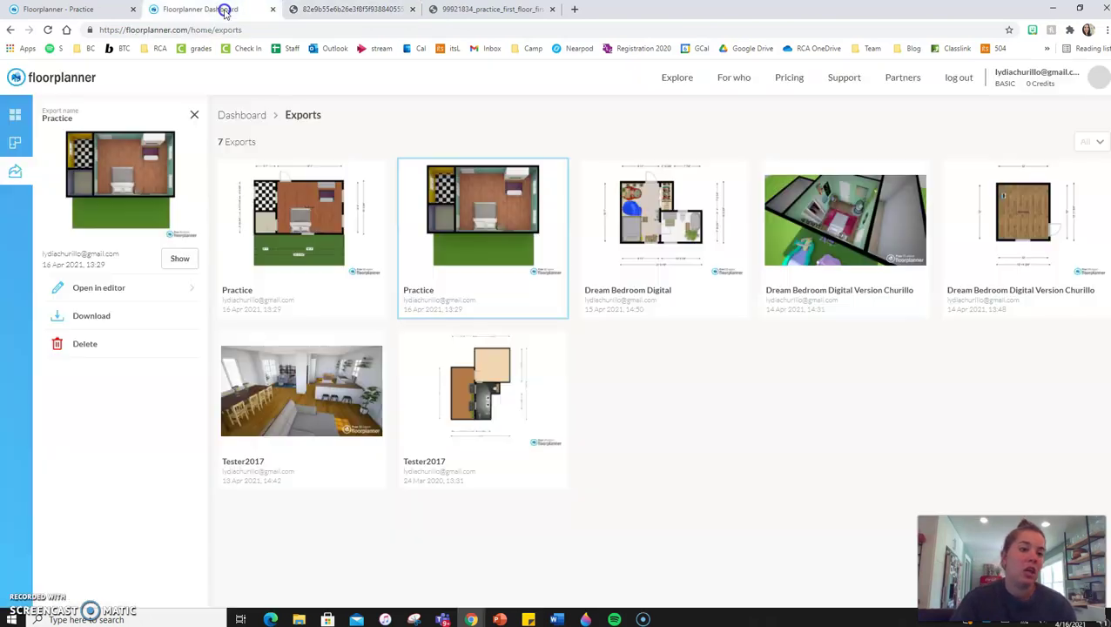
pyautogui.click(301, 212)
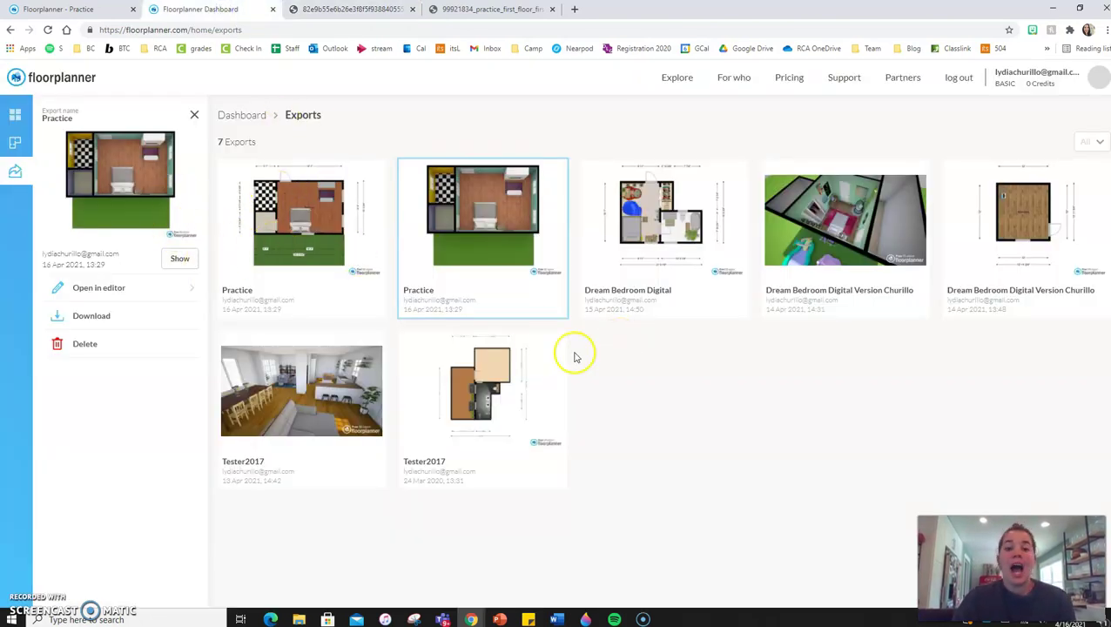
pyautogui.click(105, 12)
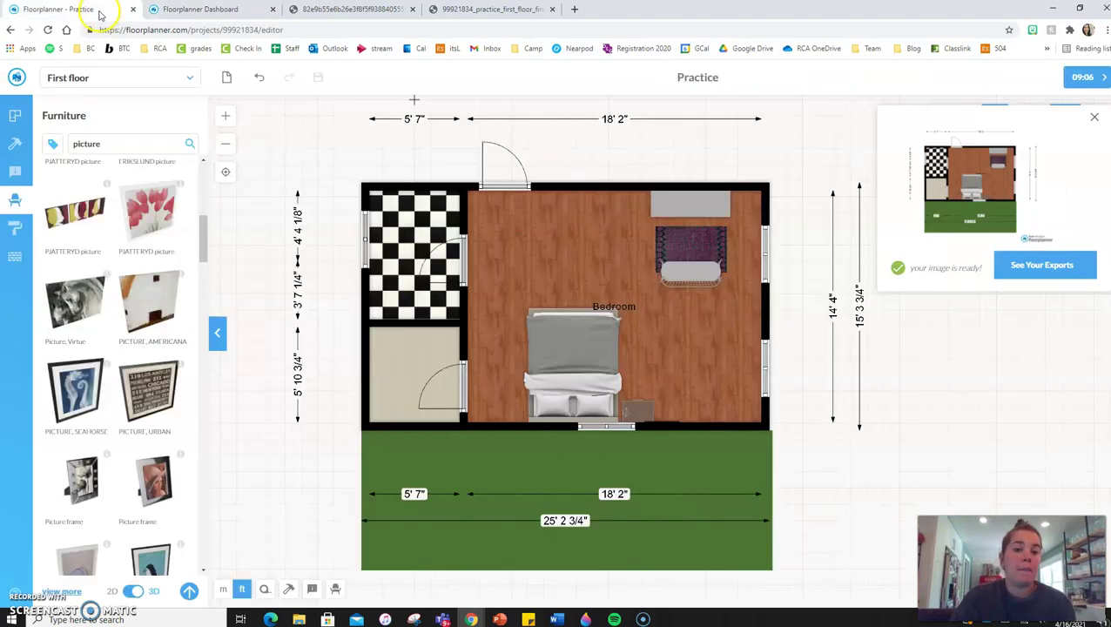
pyautogui.click(1094, 121)
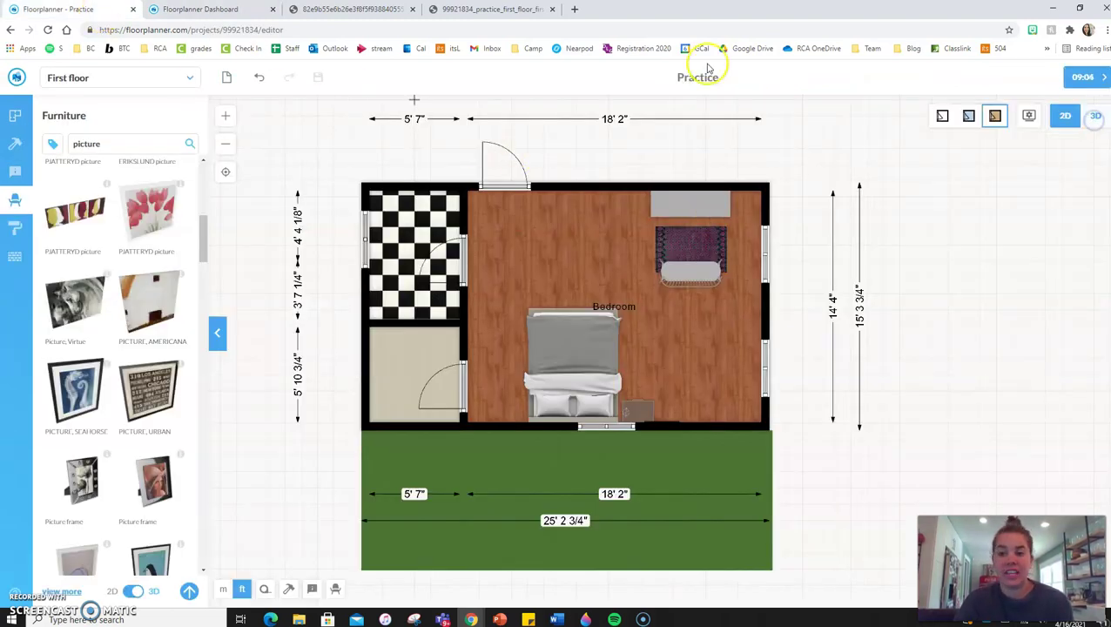
# - Shift the bed slightly to the left and save the project
pyautogui.click(292, 149)
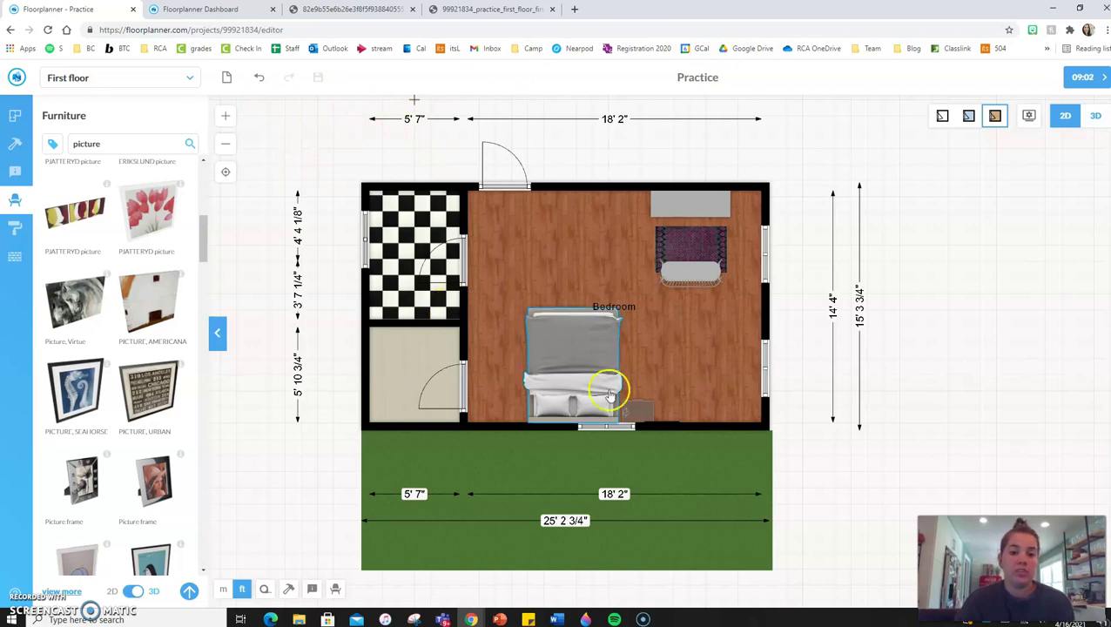
pyautogui.click(551, 361)
pyautogui.moveTo(551, 360); pyautogui.dragTo(546, 362)
pyautogui.click(365, 149)
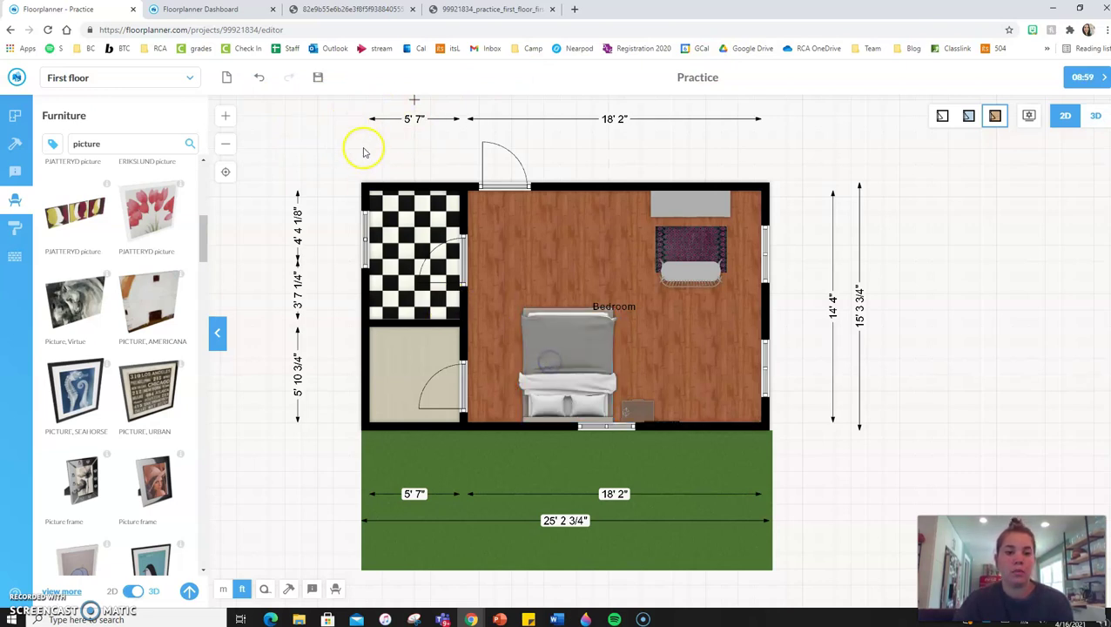
pyautogui.click(318, 78)
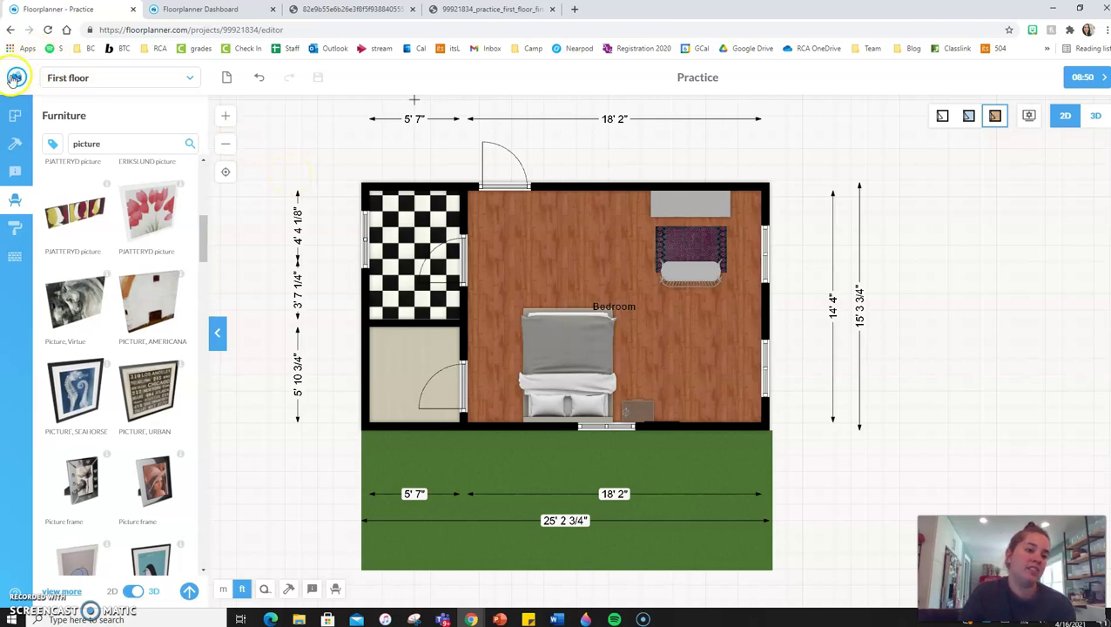
# - Leave the editor for the Floorplanner dashboard and check the list of exported images
pyautogui.click(16, 77)
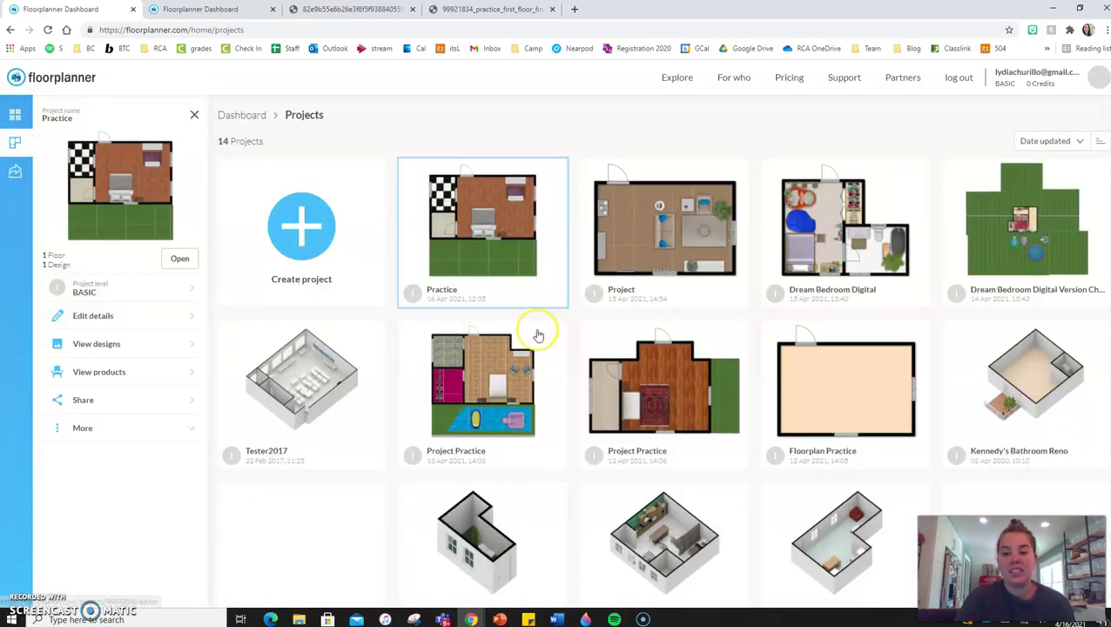
pyautogui.scroll(-1, 538, 333)
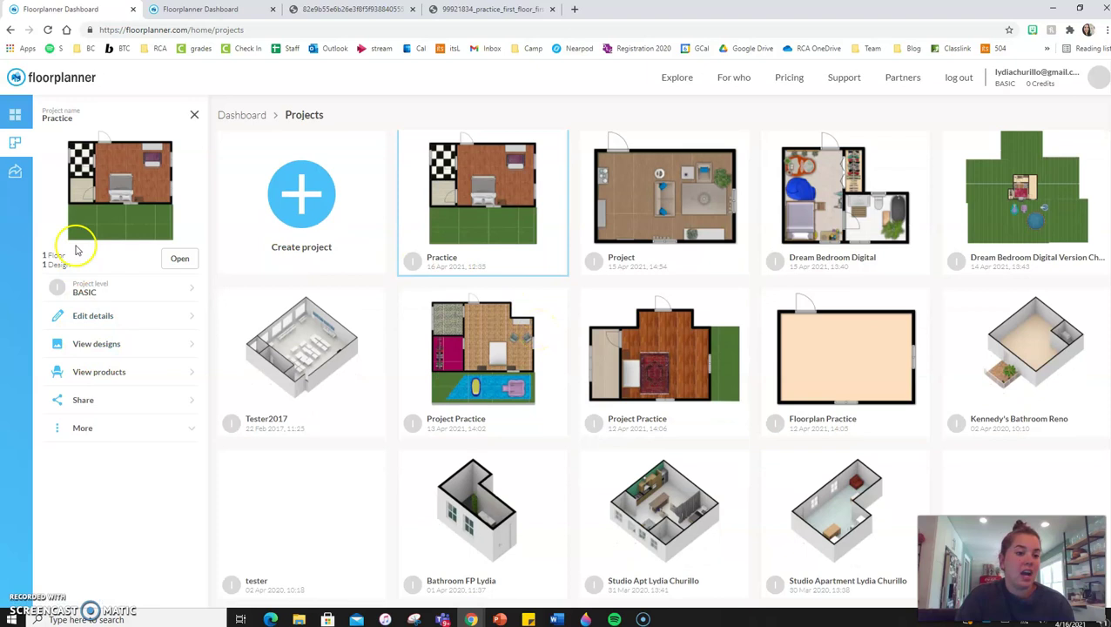
pyautogui.click(15, 173)
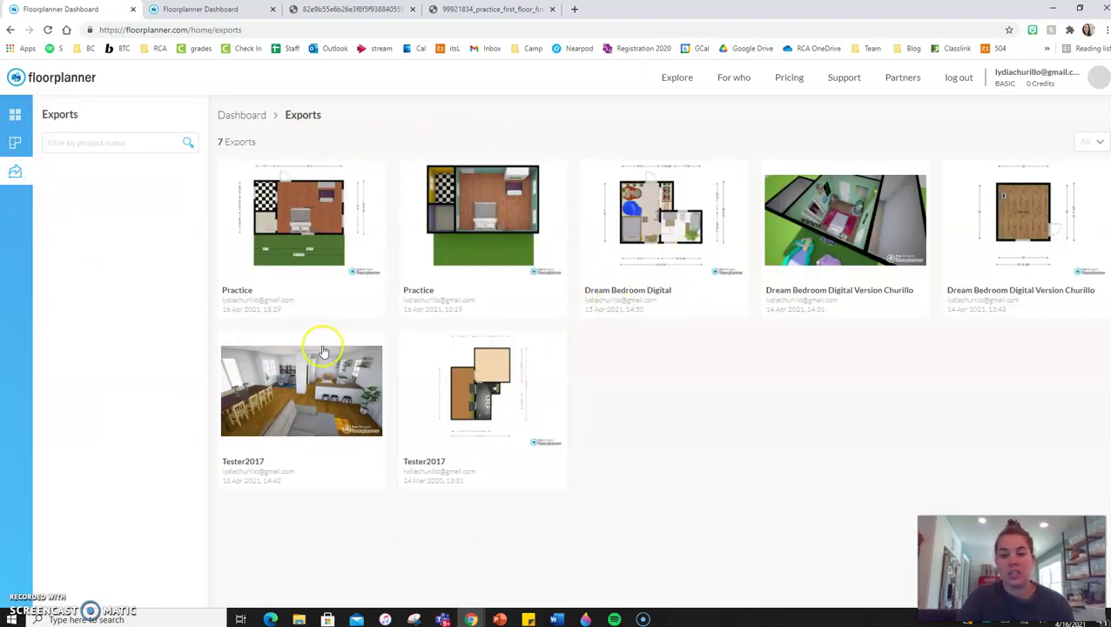
# - Show all 14 projects, with the updated Practice bedroom design listed first
pyautogui.click(16, 143)
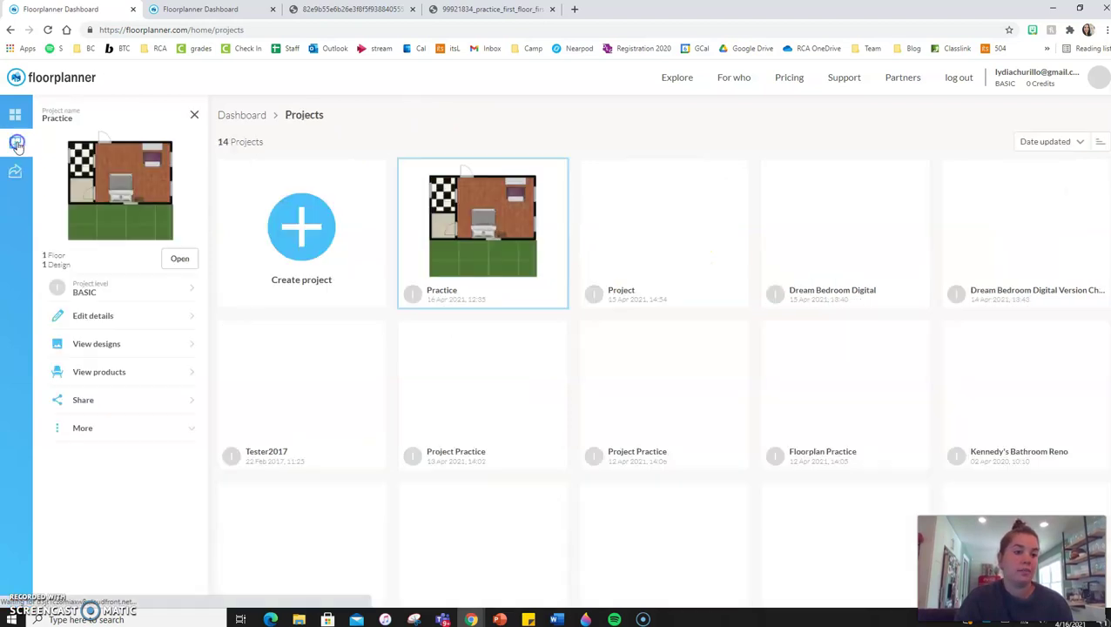
pyautogui.scroll(-1, 579, 344)
pyautogui.scroll(1, 584, 349)
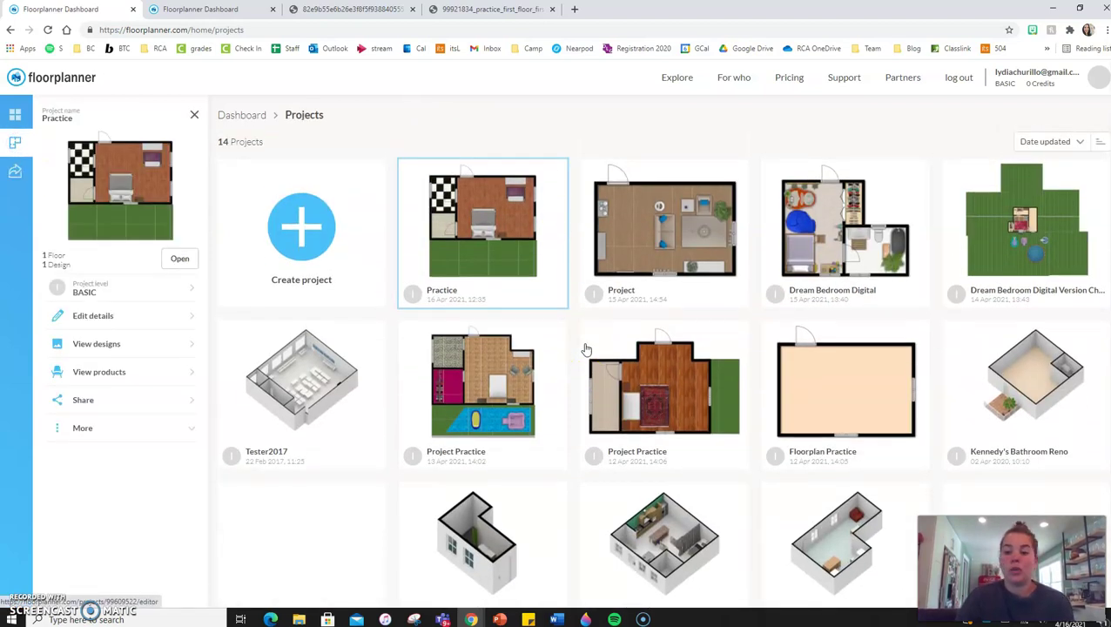